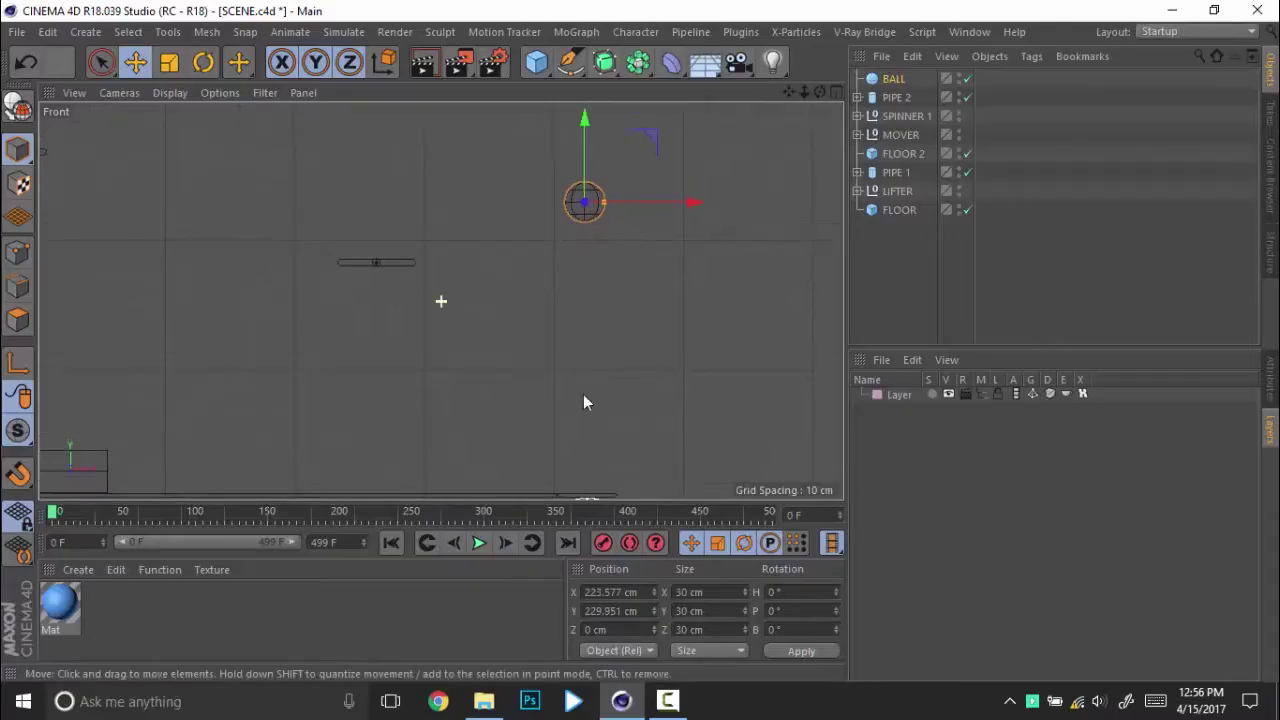
# Step: Move the ball up to the lower end of PIPE 1, at about Y 428.6 cm, and return it to the floor
pyautogui.keyDown('alt'); pyautogui.moveTo(583, 394); pyautogui.dragTo(563, 487, button='middle'); pyautogui.keyUp('alt')
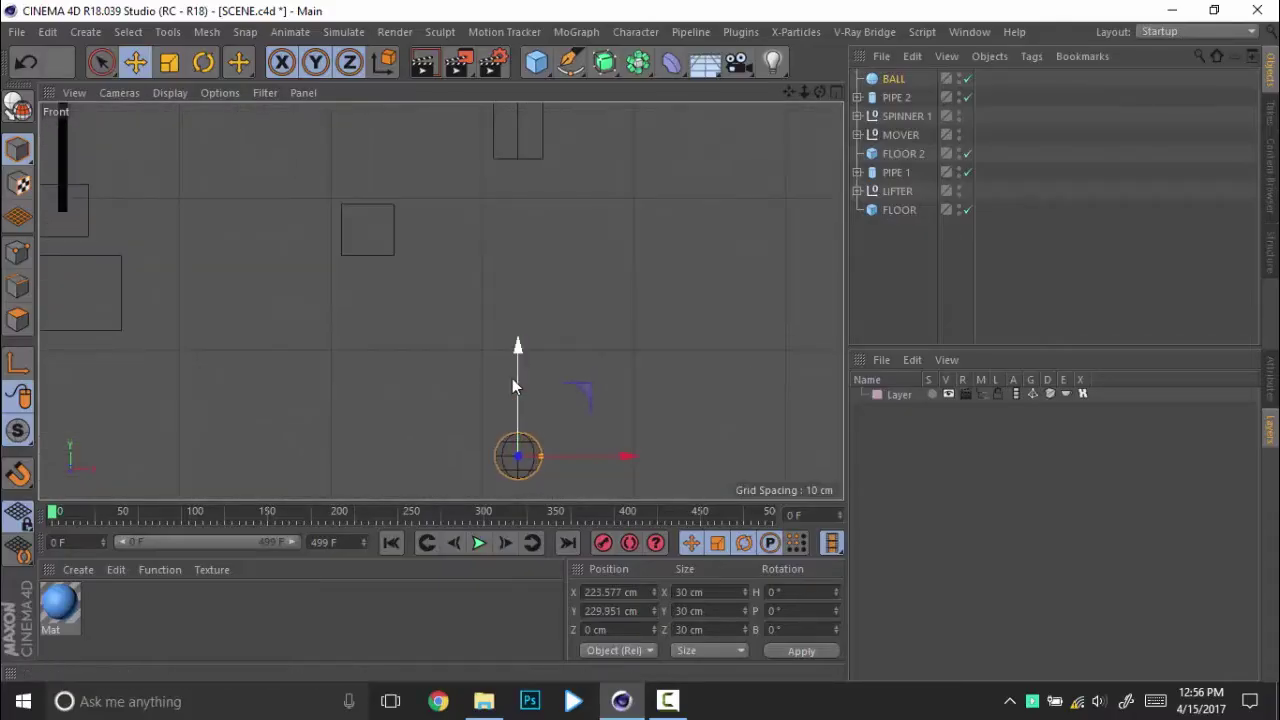
pyautogui.moveTo(513, 386); pyautogui.dragTo(517, 152)
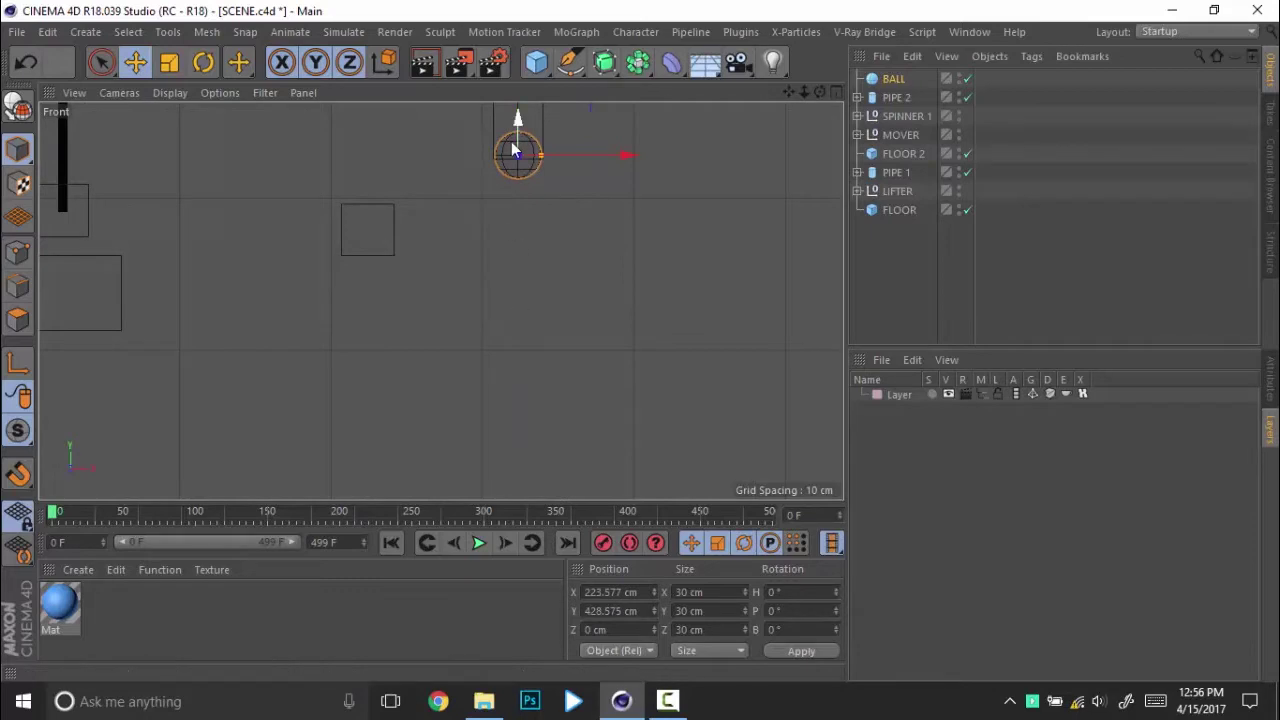
pyautogui.press('s')
pyautogui.scroll(-3, 619, 209)
pyautogui.scroll(5, 457, 298)
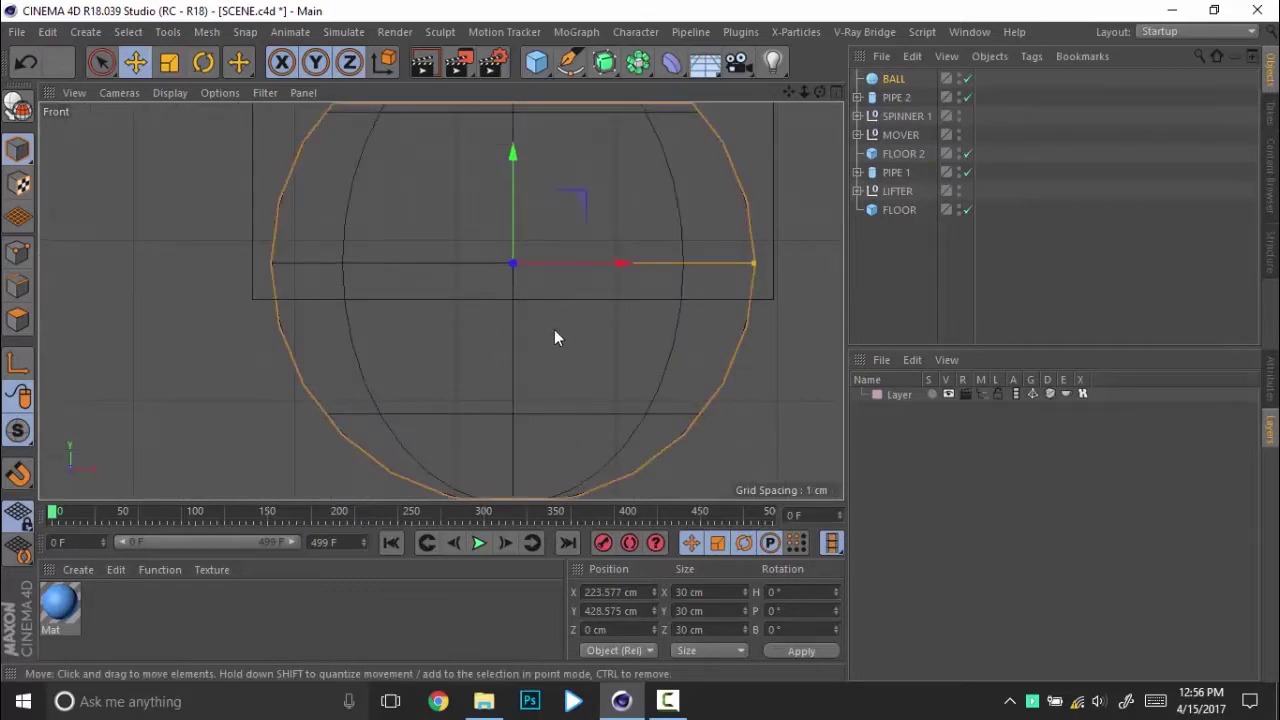
pyautogui.scroll(-10, 556, 330)
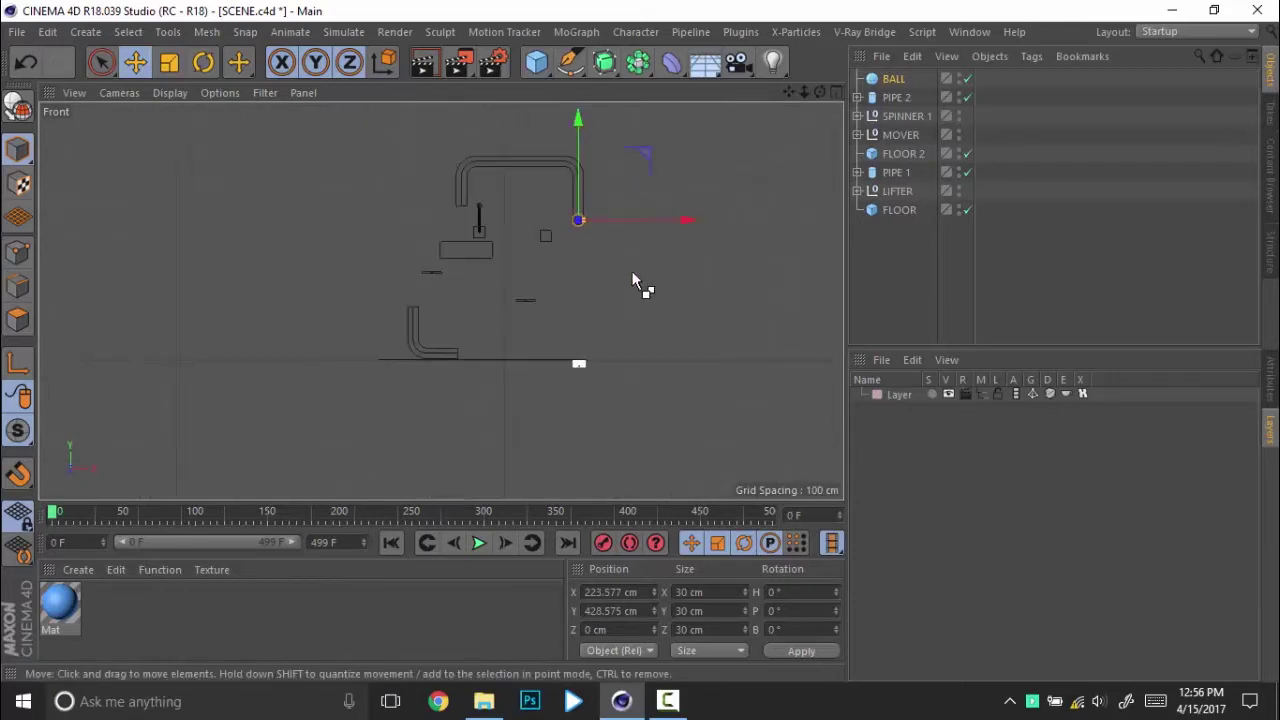
pyautogui.moveTo(632, 271); pyautogui.dragTo(677, 423)
# Step: Turn off the end caps of both PIPE 1 and PIPE 2 so the pipes are open
pyautogui.click(575, 171)
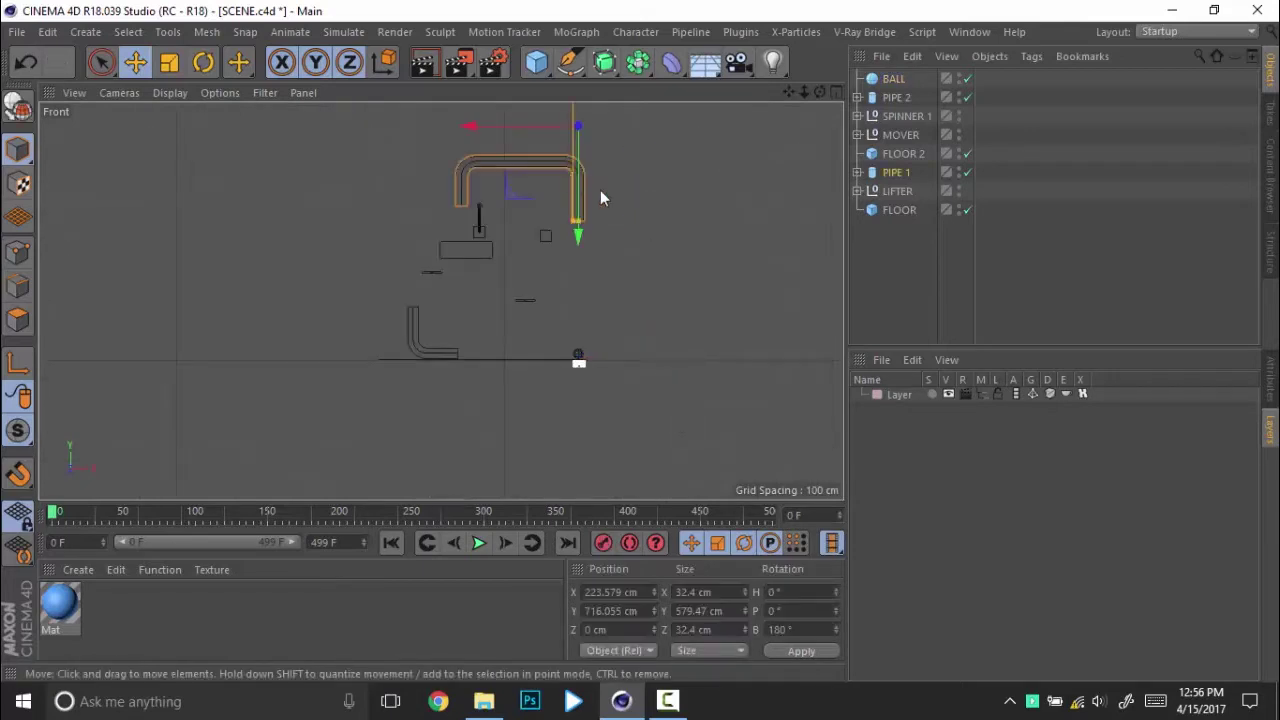
pyautogui.middleClick(600, 197)
pyautogui.middleClick(411, 214)
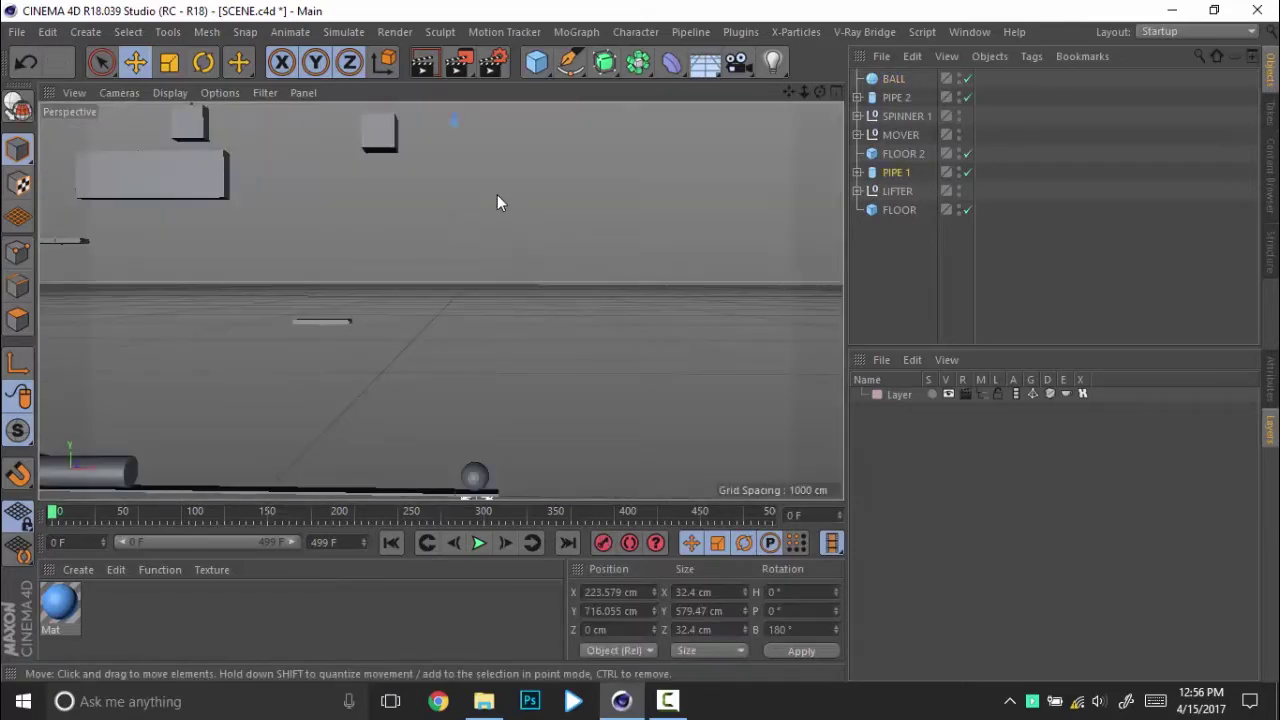
pyautogui.keyDown('alt'); pyautogui.moveTo(497, 194); pyautogui.dragTo(480, 520, button='middle'); pyautogui.keyUp('alt')
pyautogui.keyDown('alt'); pyautogui.moveTo(467, 209); pyautogui.dragTo(463, 337, button='middle'); pyautogui.keyUp('alt')
pyautogui.keyDown('alt'); pyautogui.moveTo(463, 337); pyautogui.dragTo(587, 350, button='right'); pyautogui.keyUp('alt')
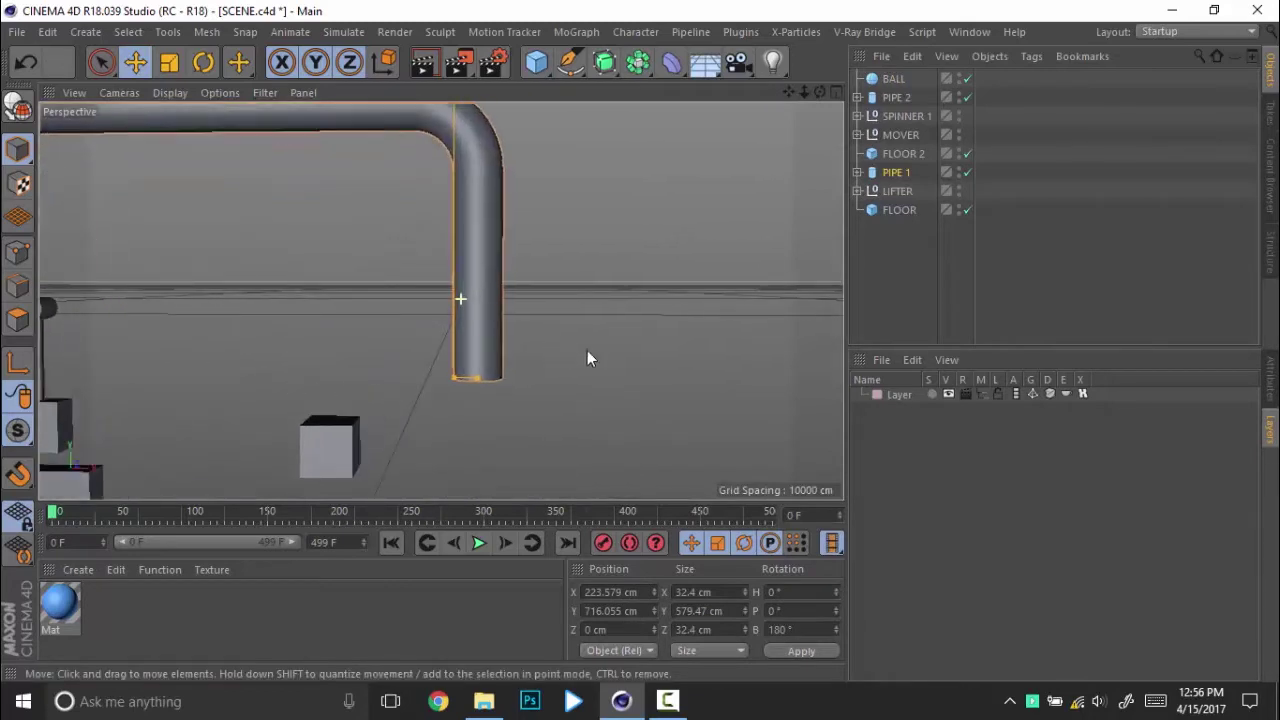
pyautogui.keyDown('alt'); pyautogui.moveTo(587, 358); pyautogui.dragTo(603, 250); pyautogui.keyUp('alt')
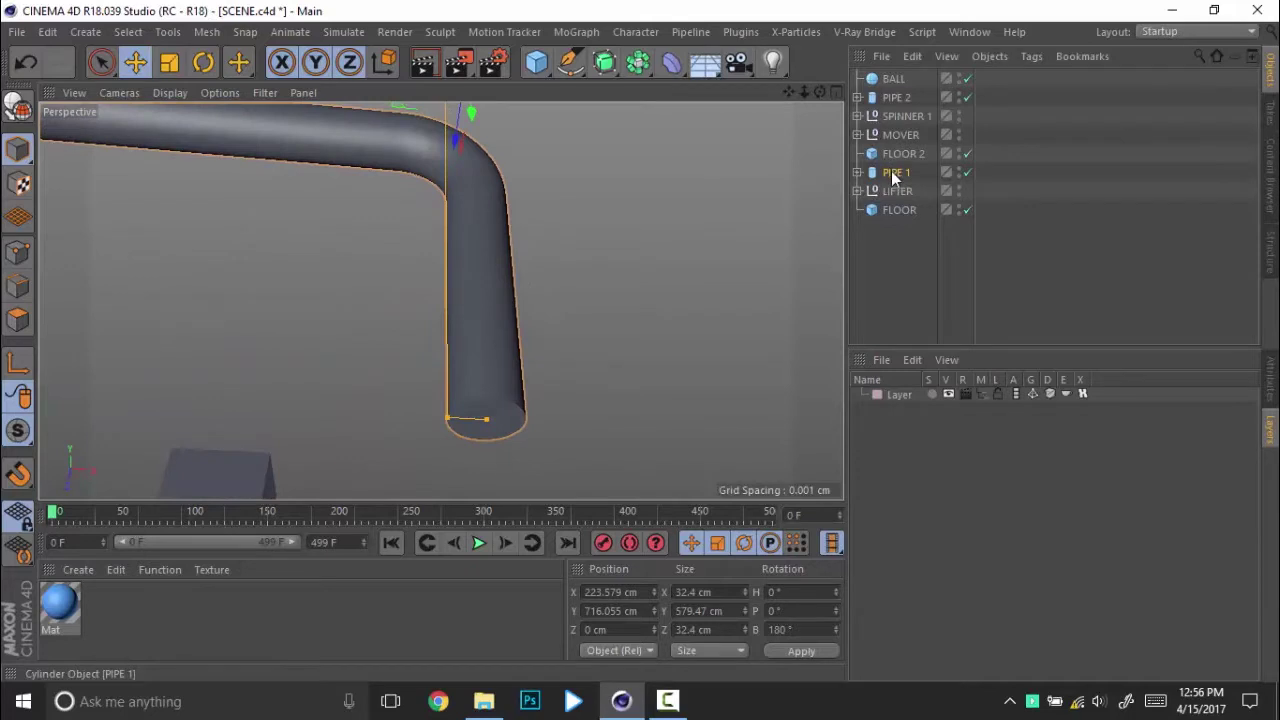
pyautogui.keyDown('alt'); pyautogui.moveTo(509, 386); pyautogui.dragTo(485, 306); pyautogui.keyUp('alt')
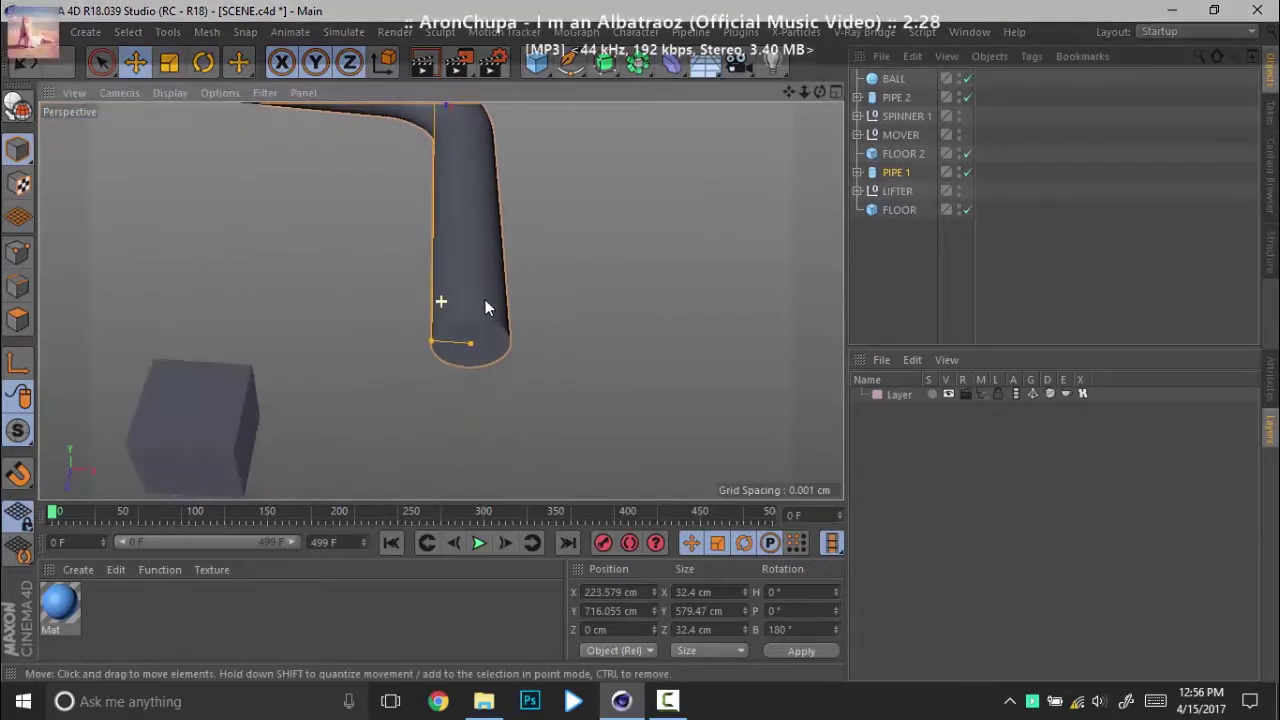
pyautogui.keyDown('ctrl'); pyautogui.click(898, 96); pyautogui.keyUp('ctrl')
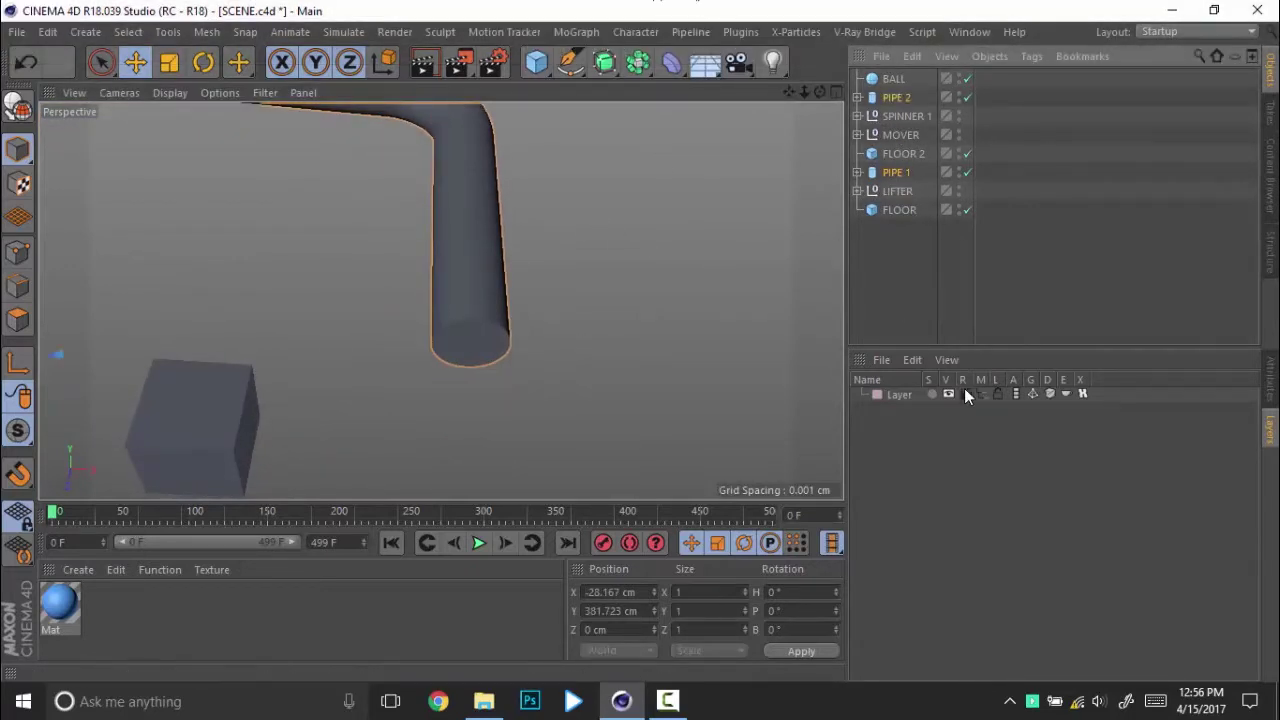
pyautogui.click(1276, 374)
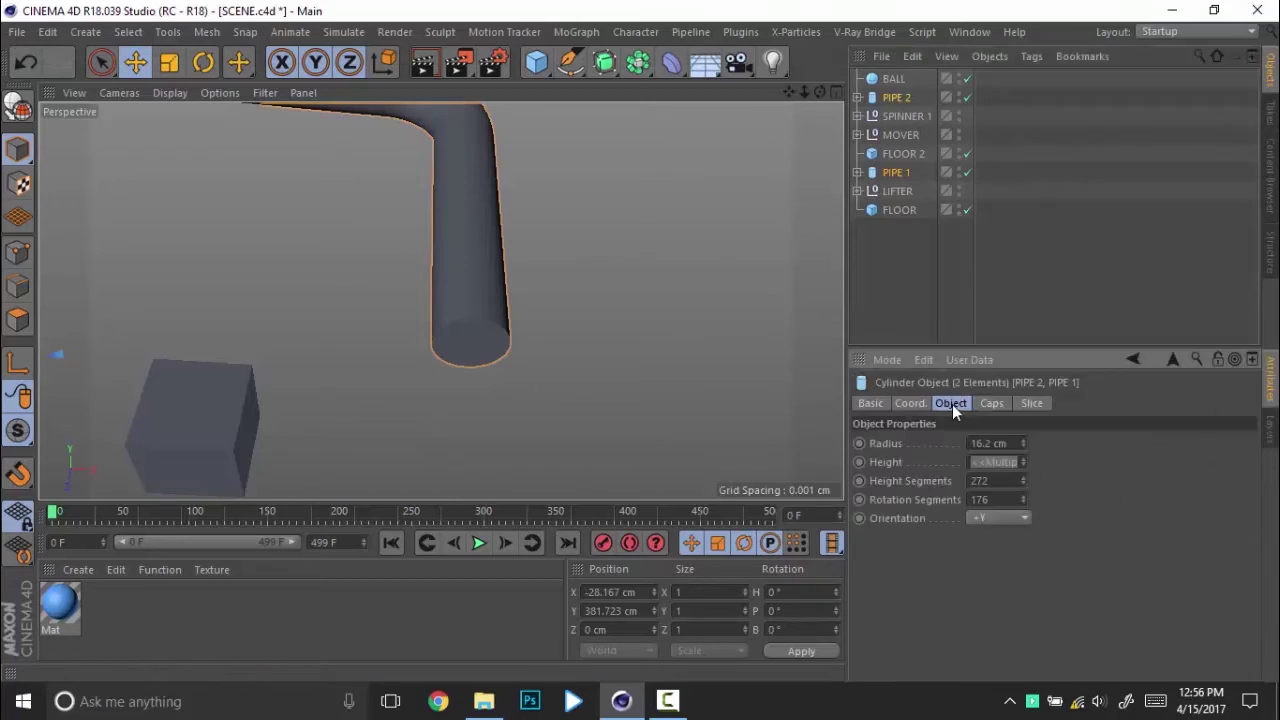
pyautogui.click(992, 403)
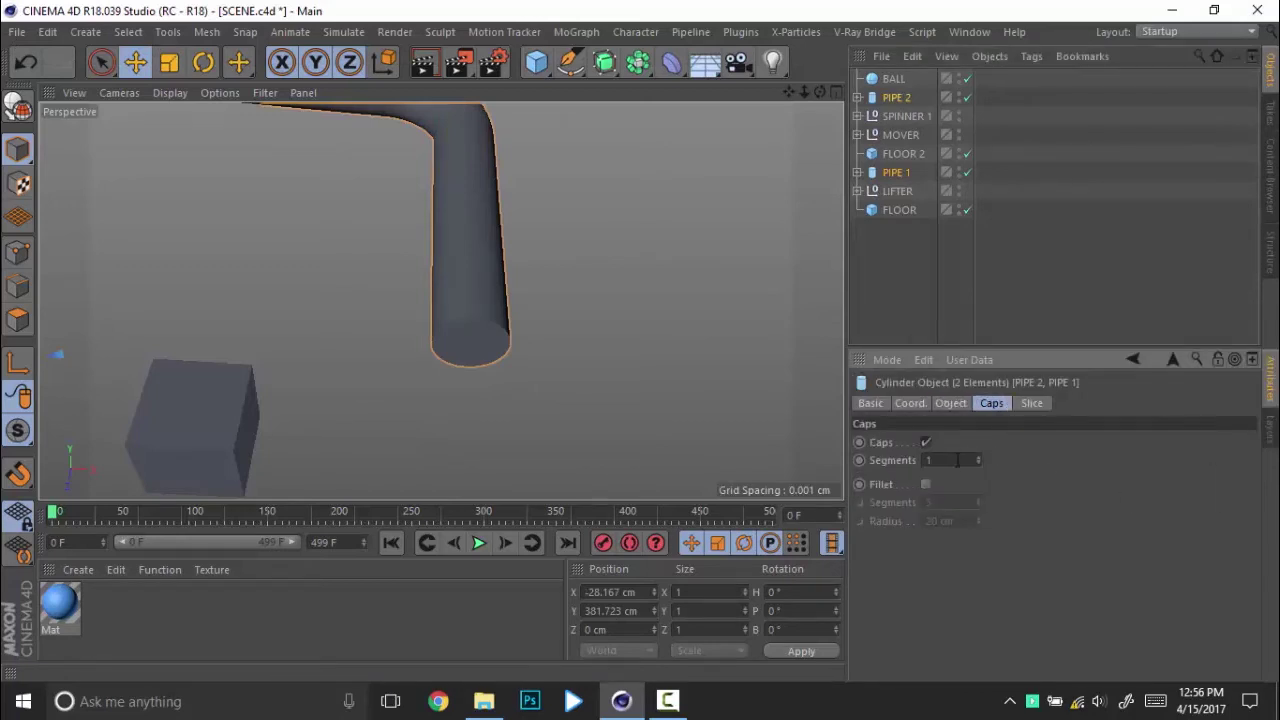
pyautogui.click(926, 443)
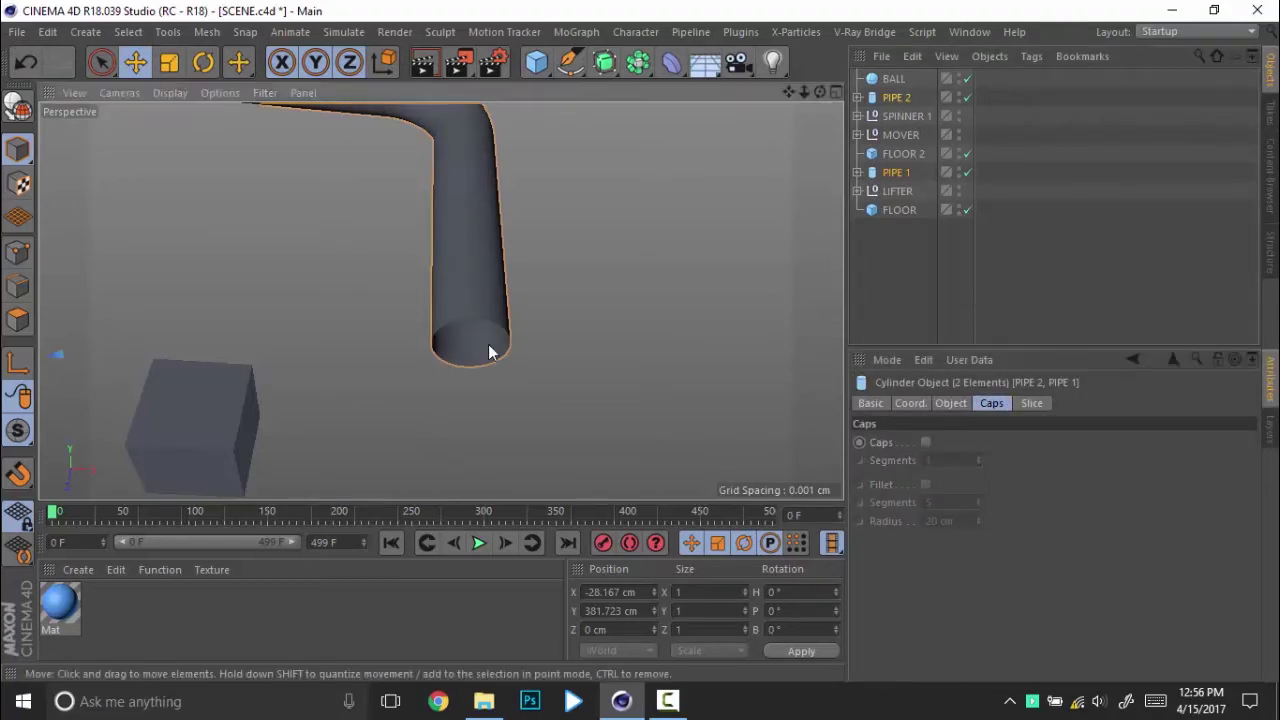
pyautogui.keyDown('alt'); pyautogui.moveTo(489, 351); pyautogui.dragTo(418, 238); pyautogui.keyUp('alt')
pyautogui.click(902, 255)
# Step: Examine the MOVER group and each of its parts: the Cube, the Cylinder.1 rod and the Cylinder pivot
pyautogui.keyDown('alt'); pyautogui.moveTo(537, 294); pyautogui.dragTo(371, 390, button='right'); pyautogui.keyUp('alt')
pyautogui.keyDown('alt'); pyautogui.moveTo(371, 390); pyautogui.dragTo(335, 457); pyautogui.keyUp('alt')
pyautogui.keyDown('alt'); pyautogui.moveTo(335, 457); pyautogui.dragTo(451, 390, button='middle'); pyautogui.keyUp('alt')
pyautogui.keyDown('alt'); pyautogui.moveTo(451, 398); pyautogui.dragTo(633, 384); pyautogui.keyUp('alt')
pyautogui.keyDown('alt'); pyautogui.moveTo(544, 284); pyautogui.dragTo(456, 228); pyautogui.keyUp('alt')
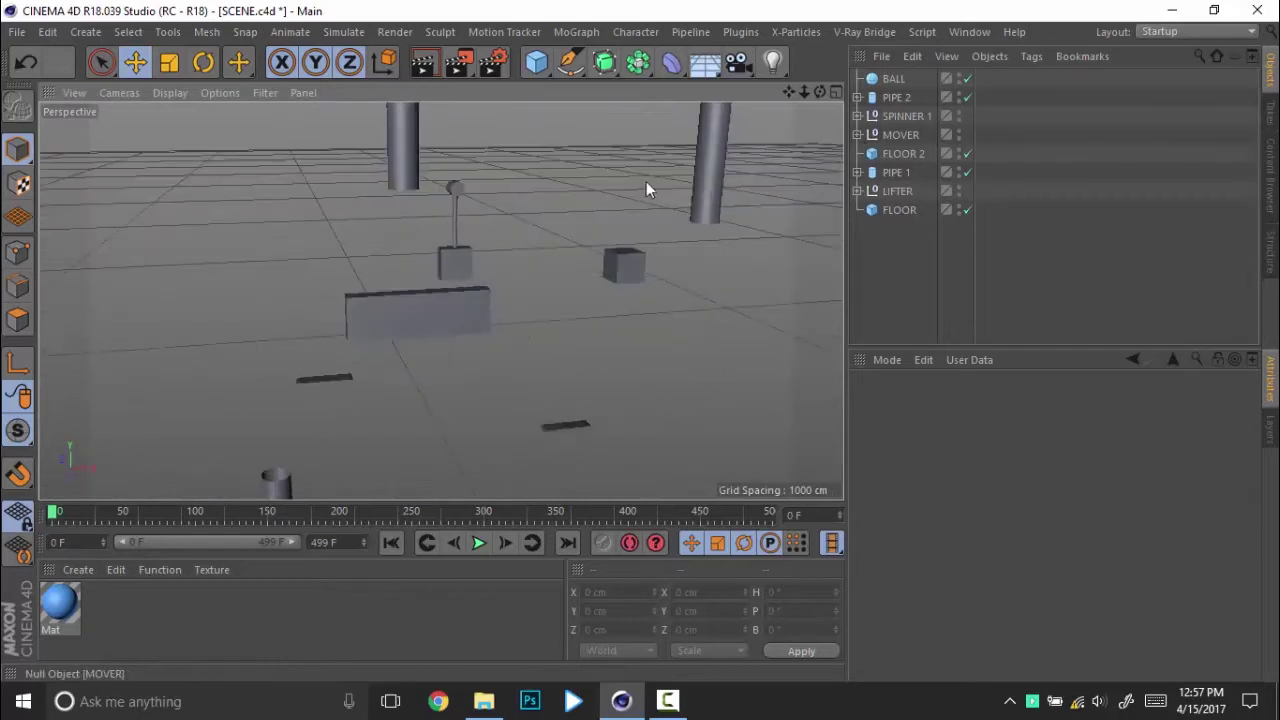
pyautogui.click(903, 134)
pyautogui.scroll(5, 560, 240)
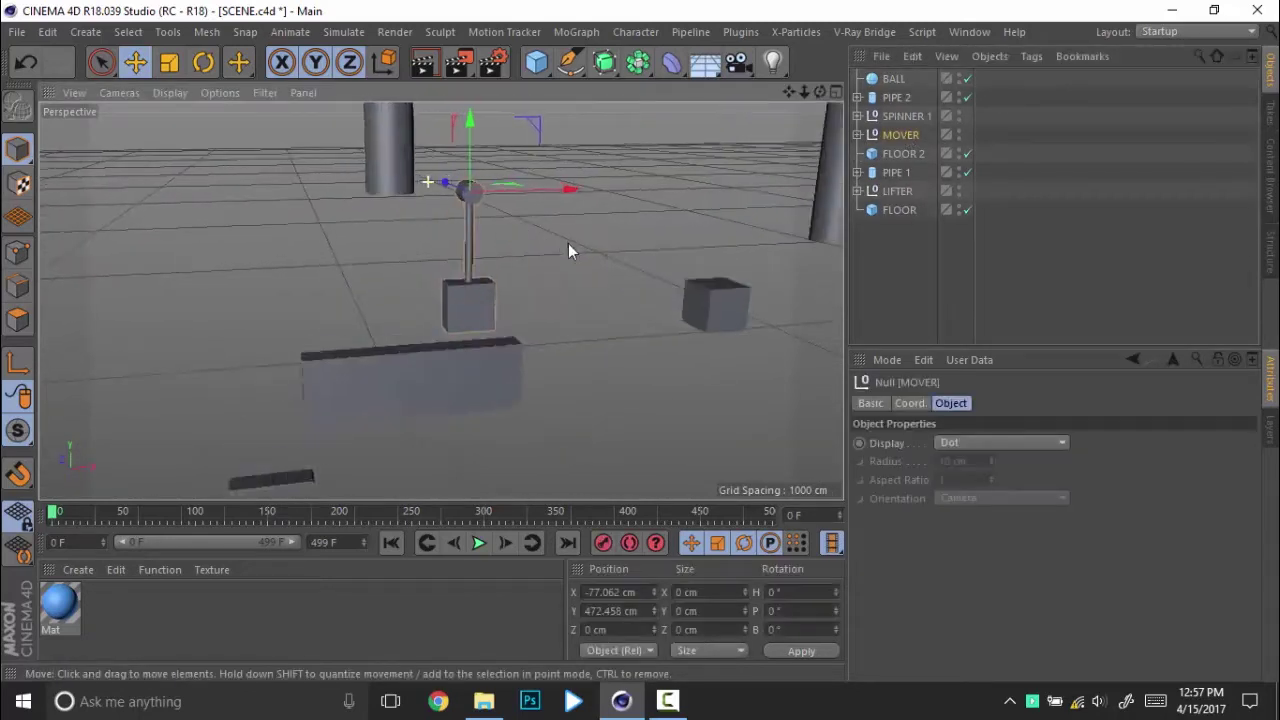
pyautogui.click(857, 134)
pyautogui.click(917, 192)
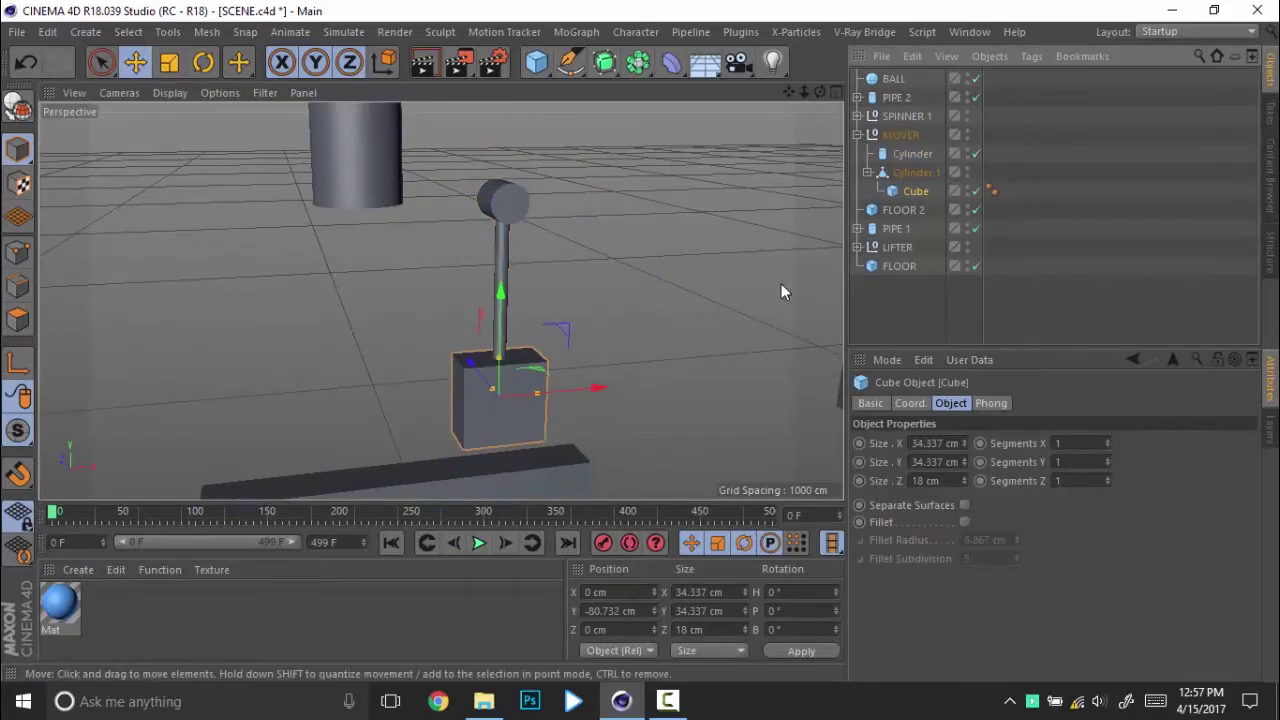
pyautogui.click(910, 173)
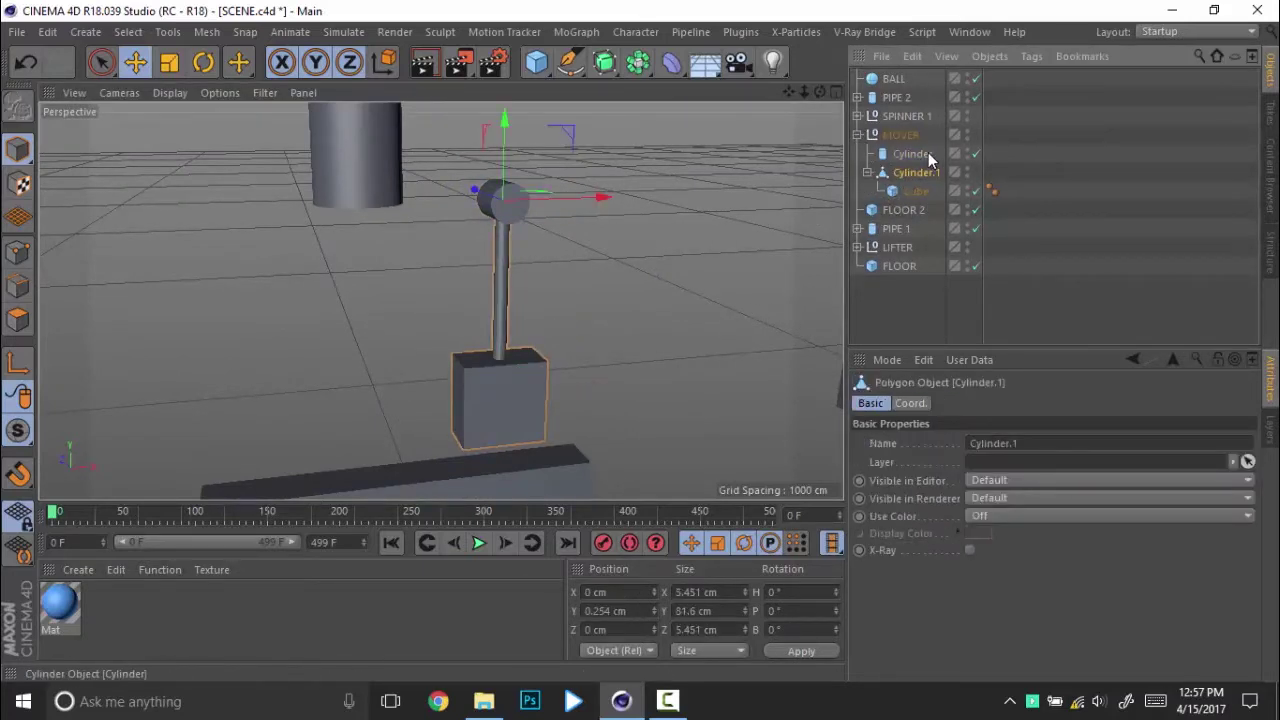
pyautogui.click(925, 156)
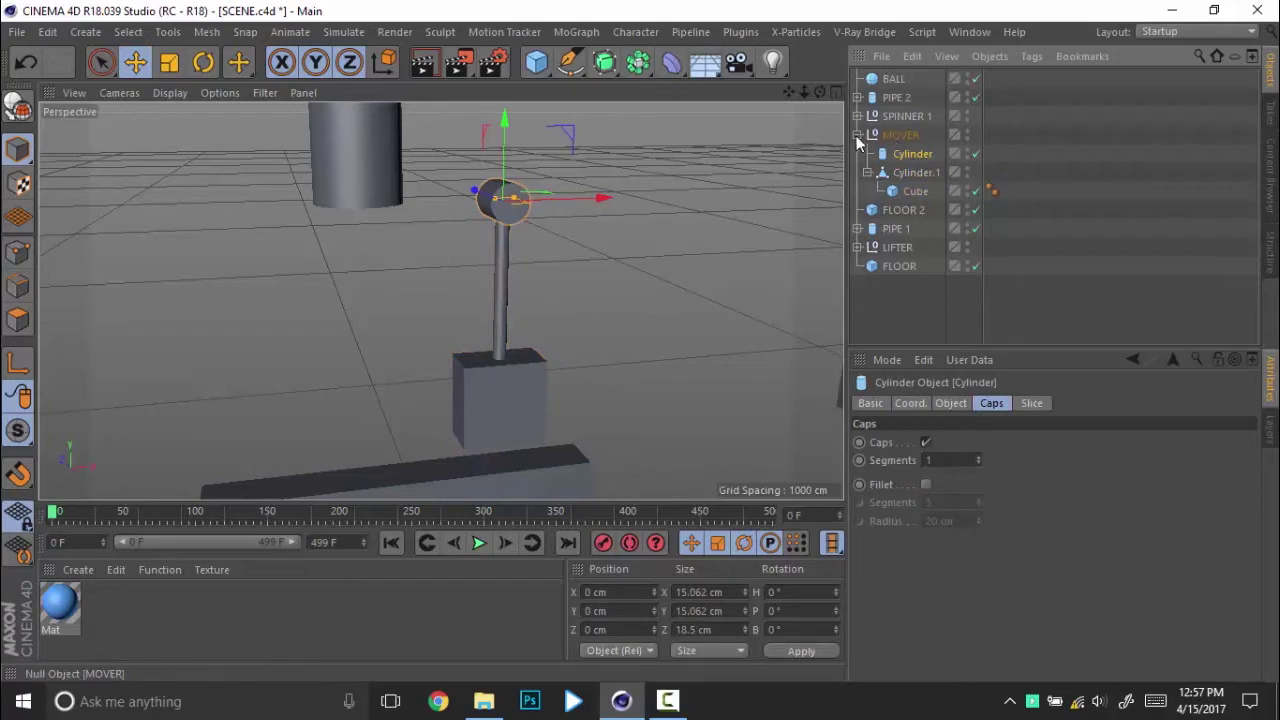
pyautogui.click(900, 135)
pyautogui.click(857, 135)
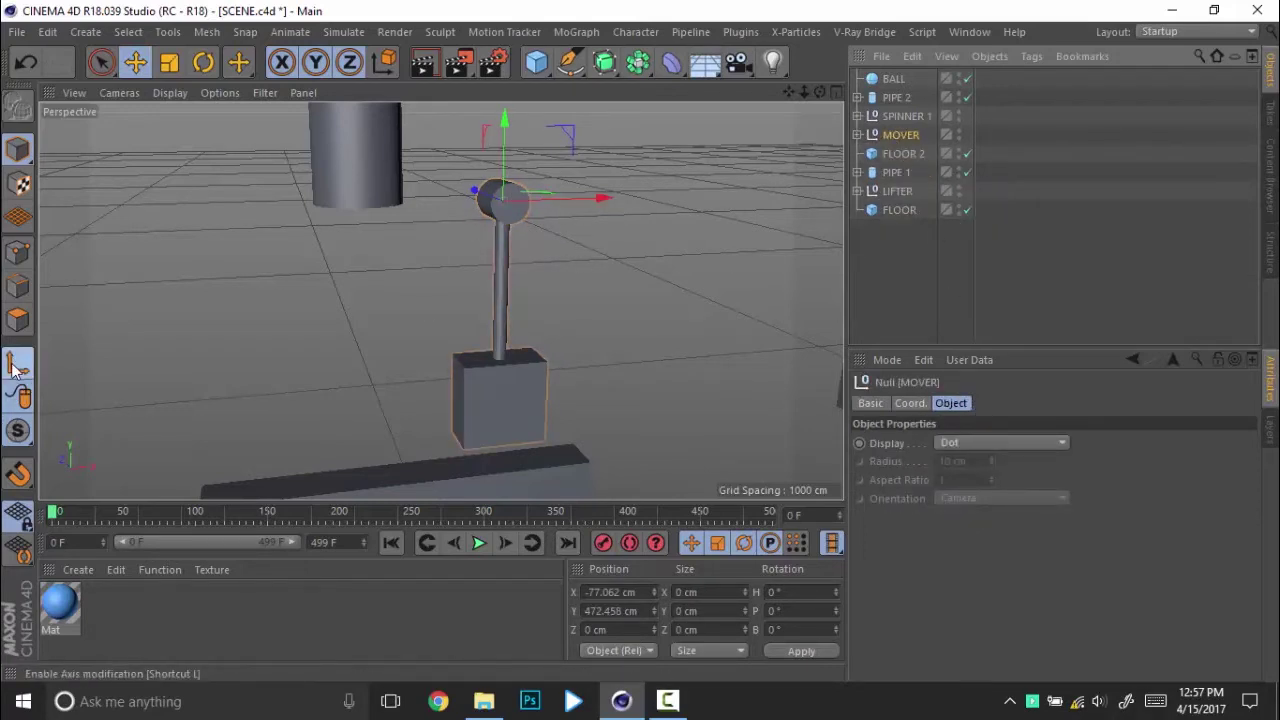
# Step: Try swinging the MOVER group around its pivot by changing its bank rotation
pyautogui.click(908, 404)
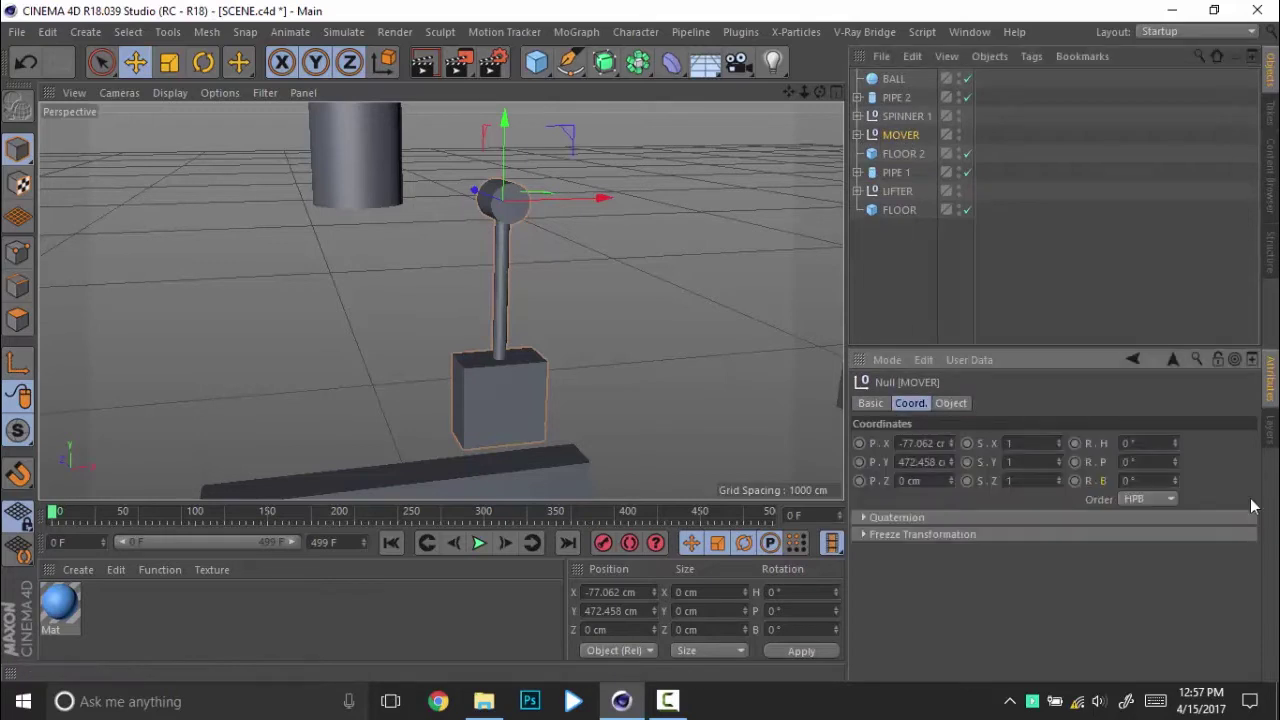
pyautogui.moveTo(1173, 484); pyautogui.dragTo(1175, 440)
pyautogui.hotkey('ctrl', 'z')
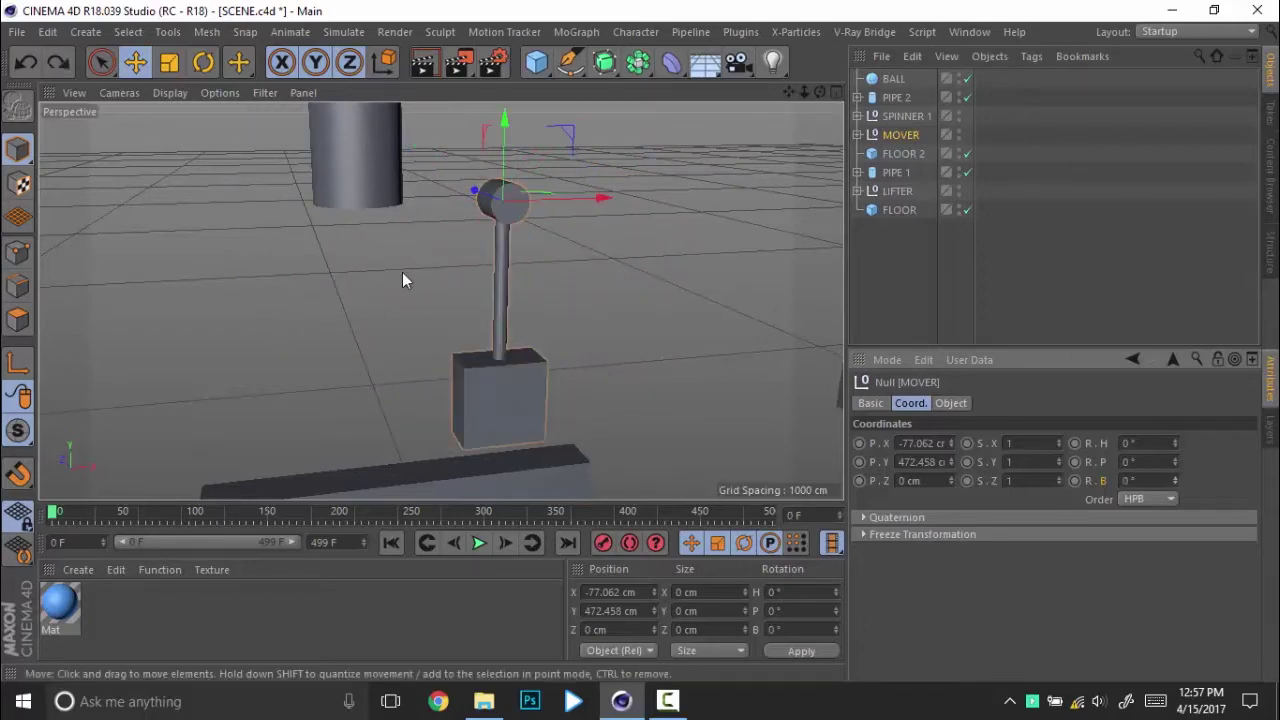
# Step: Inspect the FLOOR 2 block beneath the mover and clear the selection
pyautogui.scroll(-6, 400, 274)
pyautogui.keyDown('alt'); pyautogui.moveTo(405, 285); pyautogui.dragTo(402, 186, button='middle'); pyautogui.keyUp('alt')
pyautogui.click(395, 327)
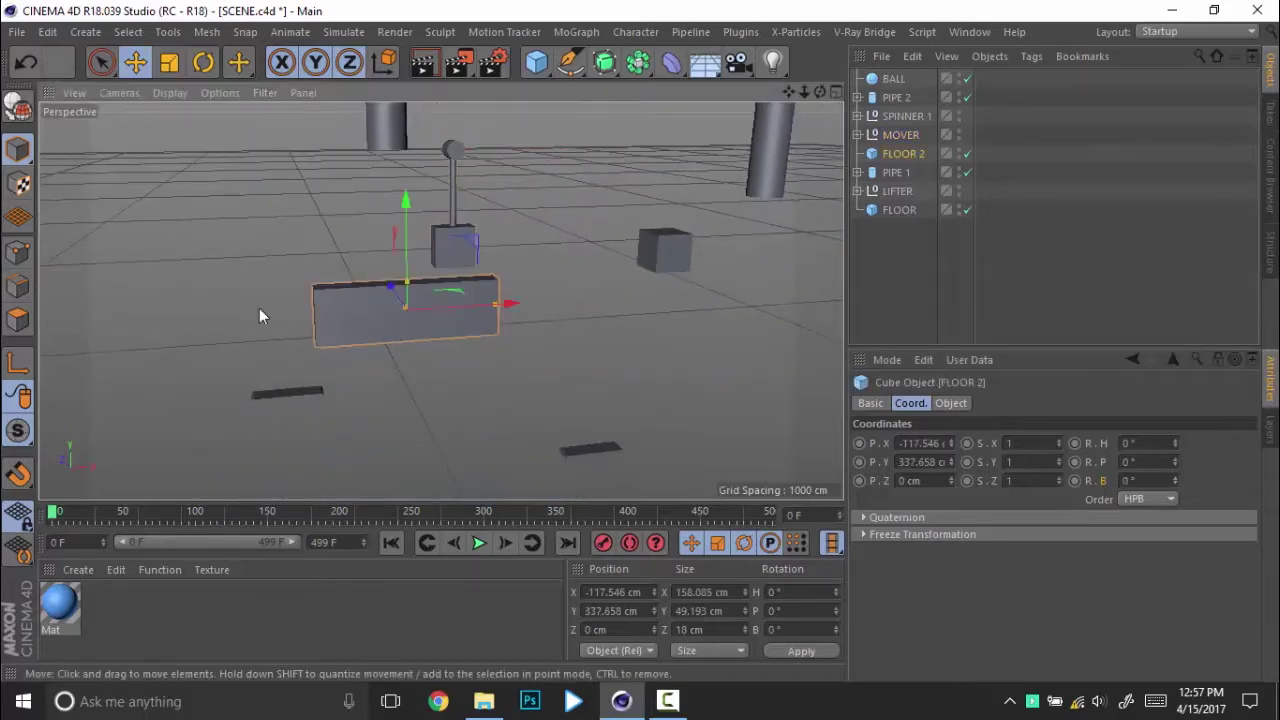
pyautogui.keyDown('alt'); pyautogui.moveTo(259, 316); pyautogui.dragTo(554, 271); pyautogui.keyUp('alt')
pyautogui.click(931, 252)
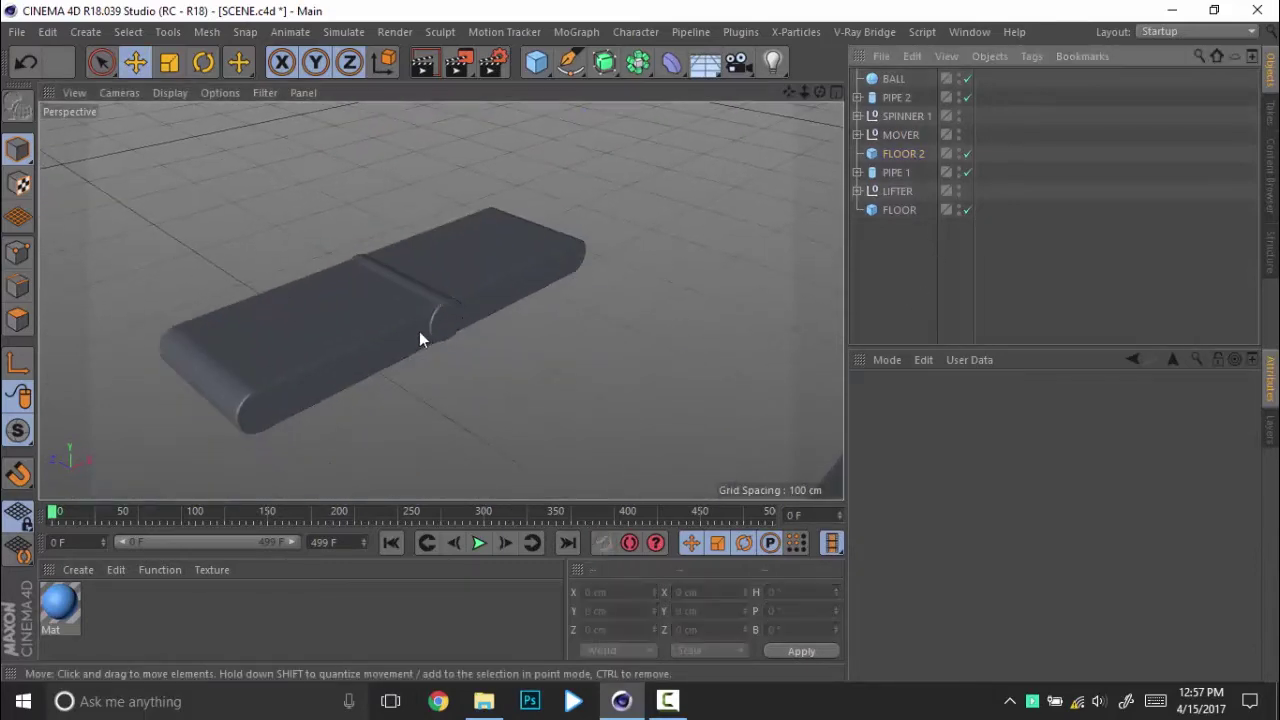
# Step: Examine the SPINNER 1 group, including its Extrude object and the properties of the Rectangle spline inside it
pyautogui.keyDown('alt'); pyautogui.moveTo(420, 338); pyautogui.dragTo(318, 370); pyautogui.keyUp('alt')
pyautogui.click(318, 370)
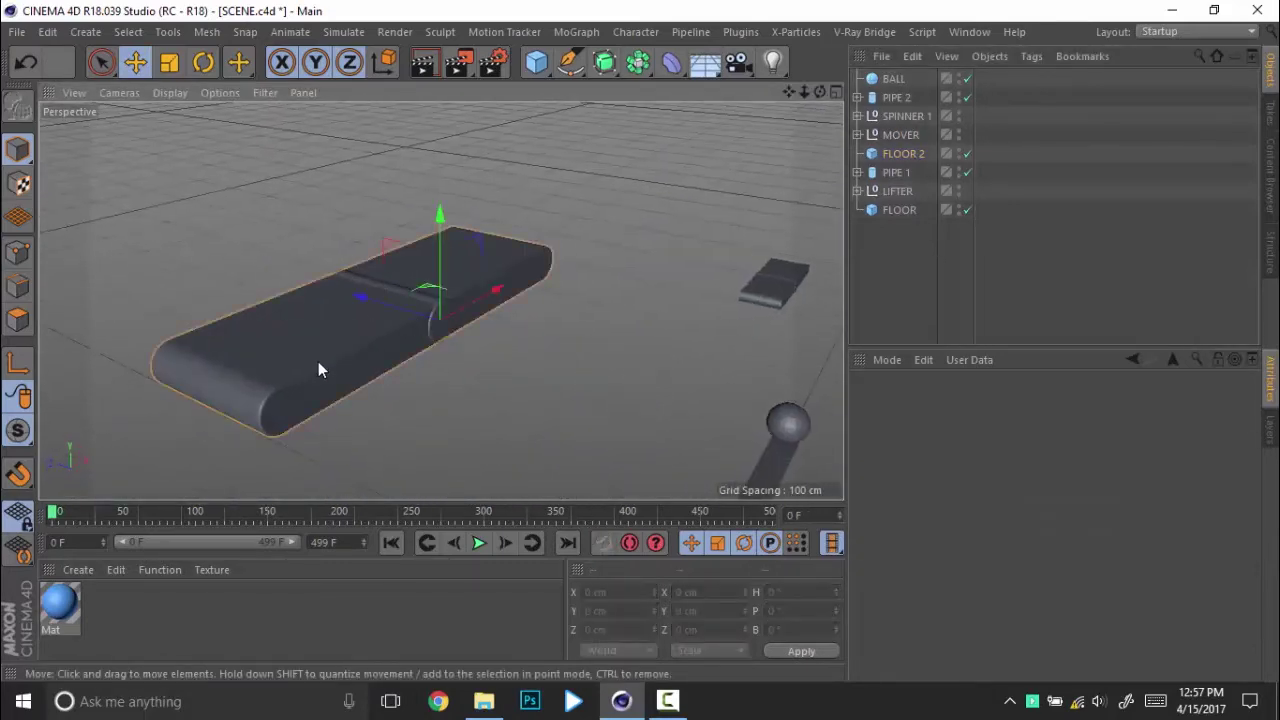
pyautogui.click(897, 116)
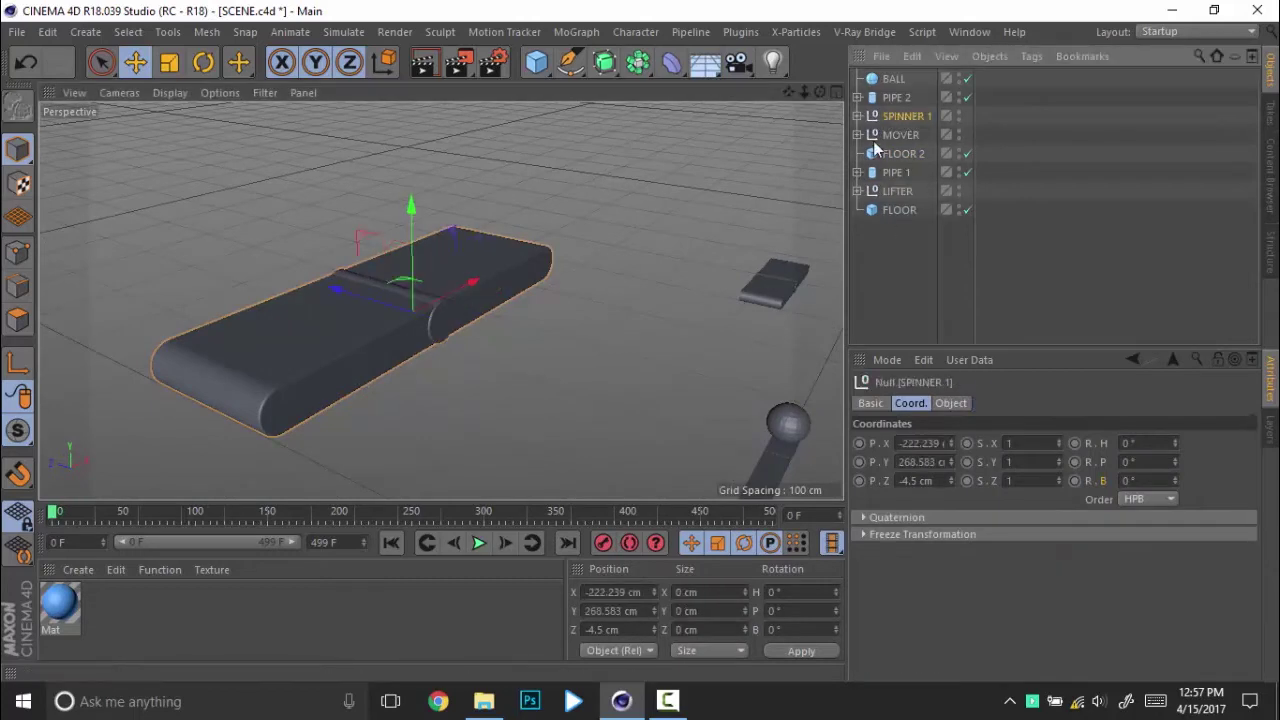
pyautogui.click(857, 116)
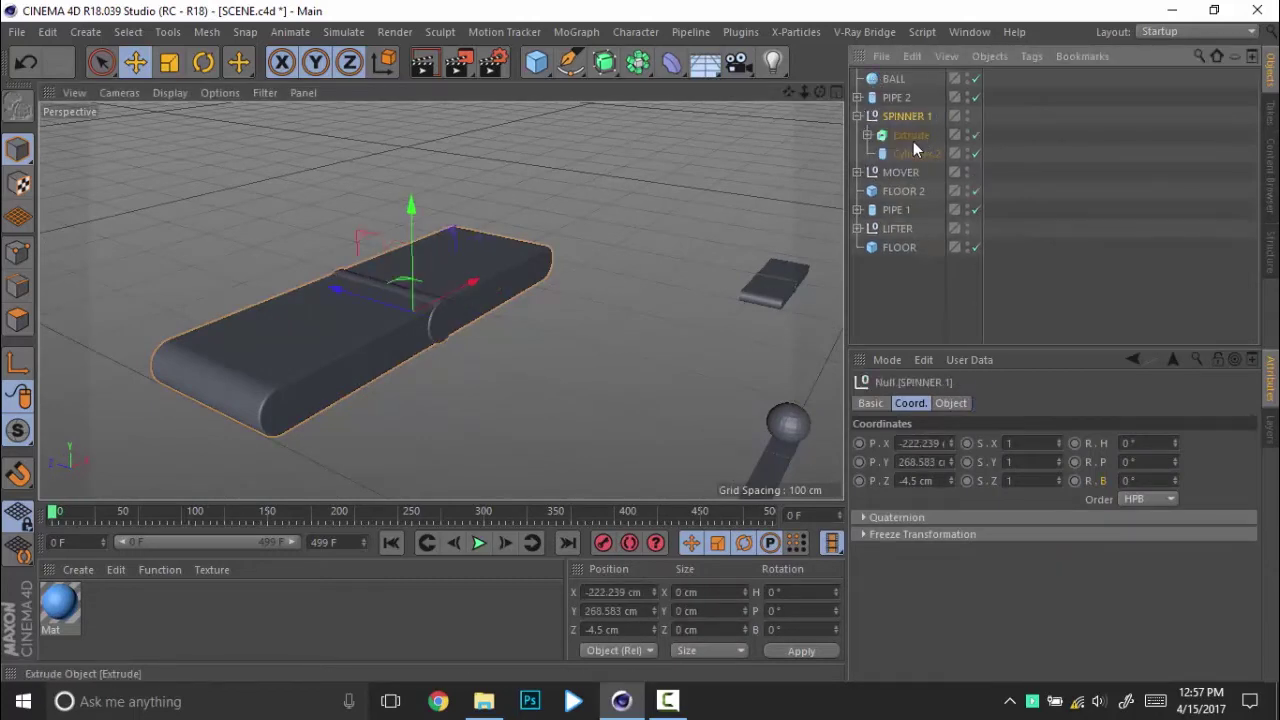
pyautogui.click(867, 134)
pyautogui.click(928, 152)
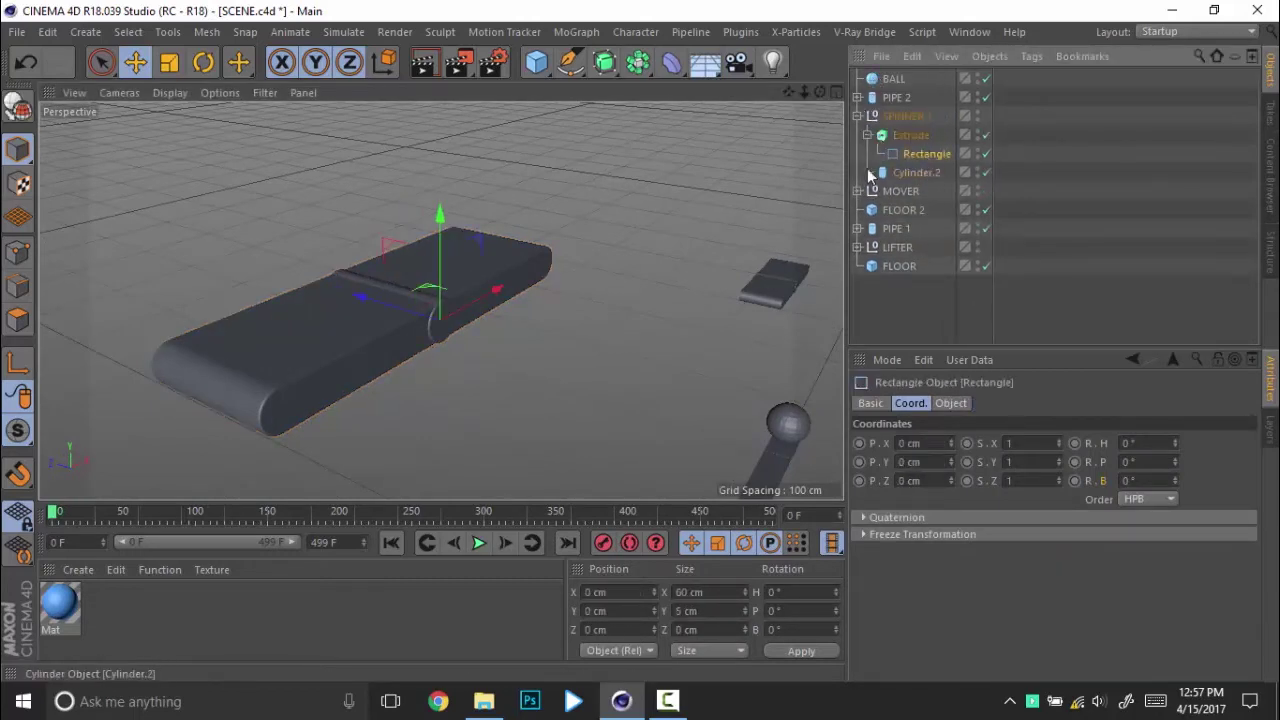
pyautogui.click(949, 404)
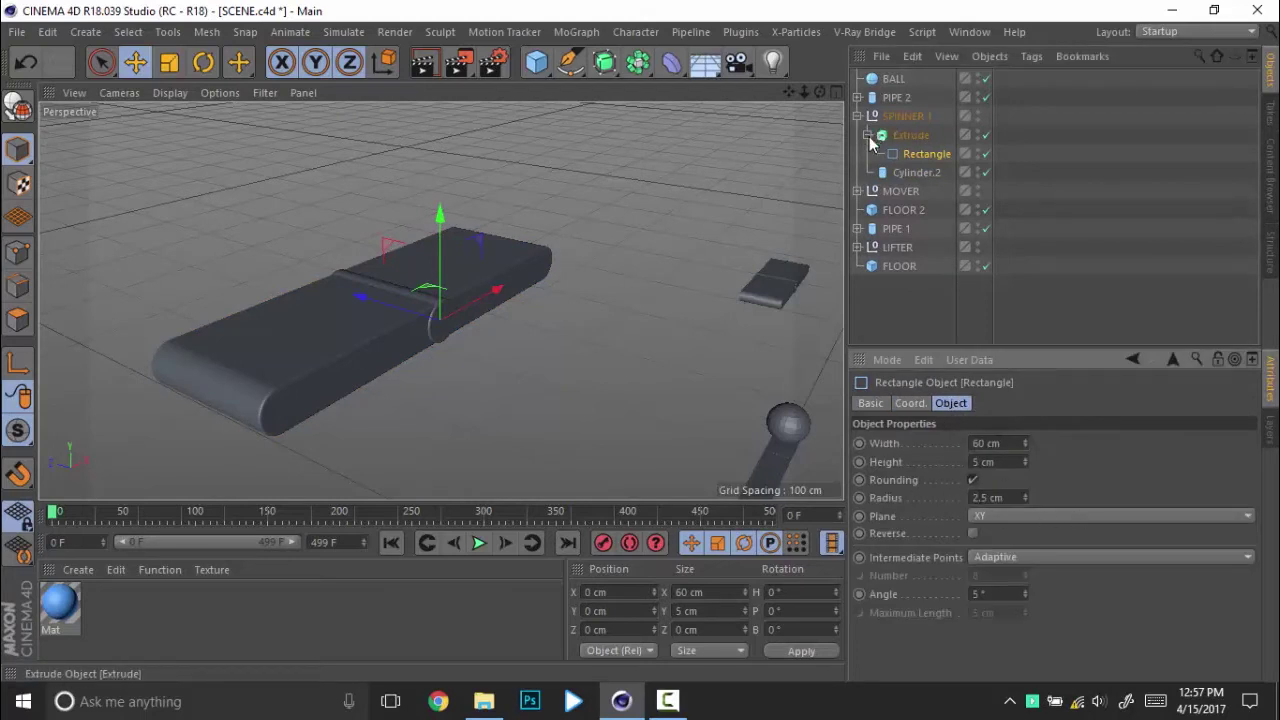
pyautogui.click(907, 136)
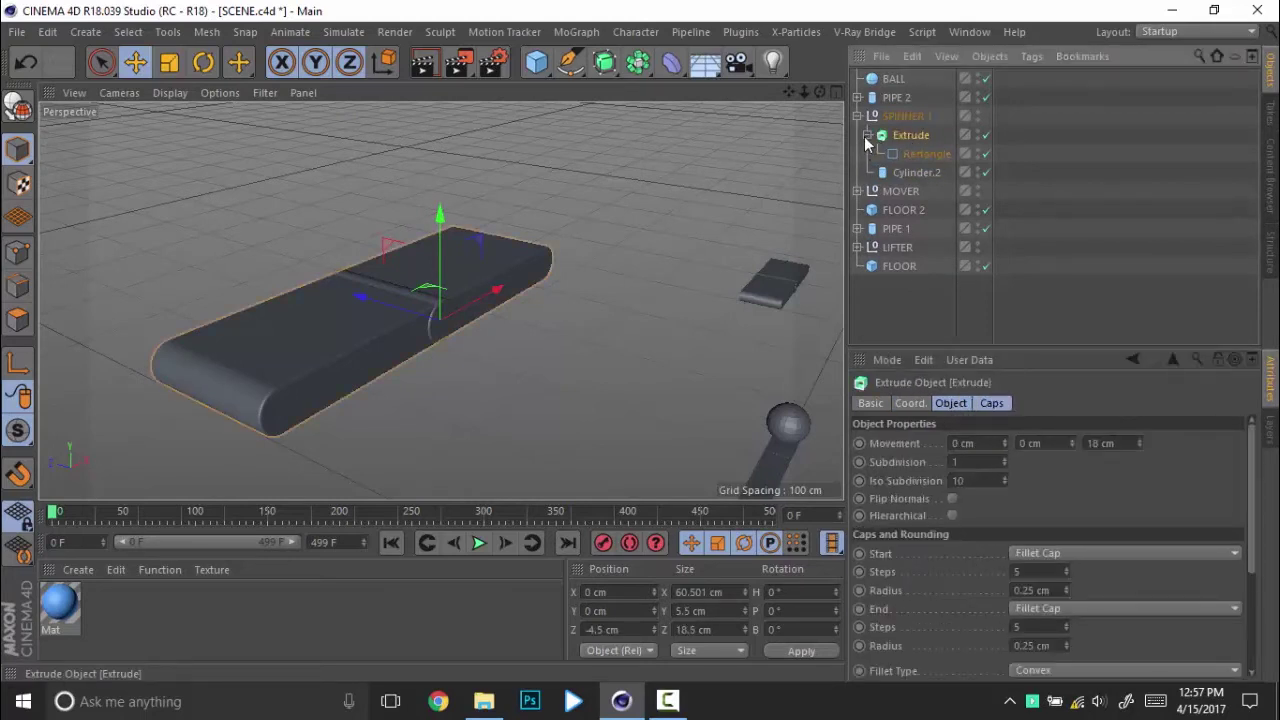
pyautogui.click(867, 136)
pyautogui.click(907, 116)
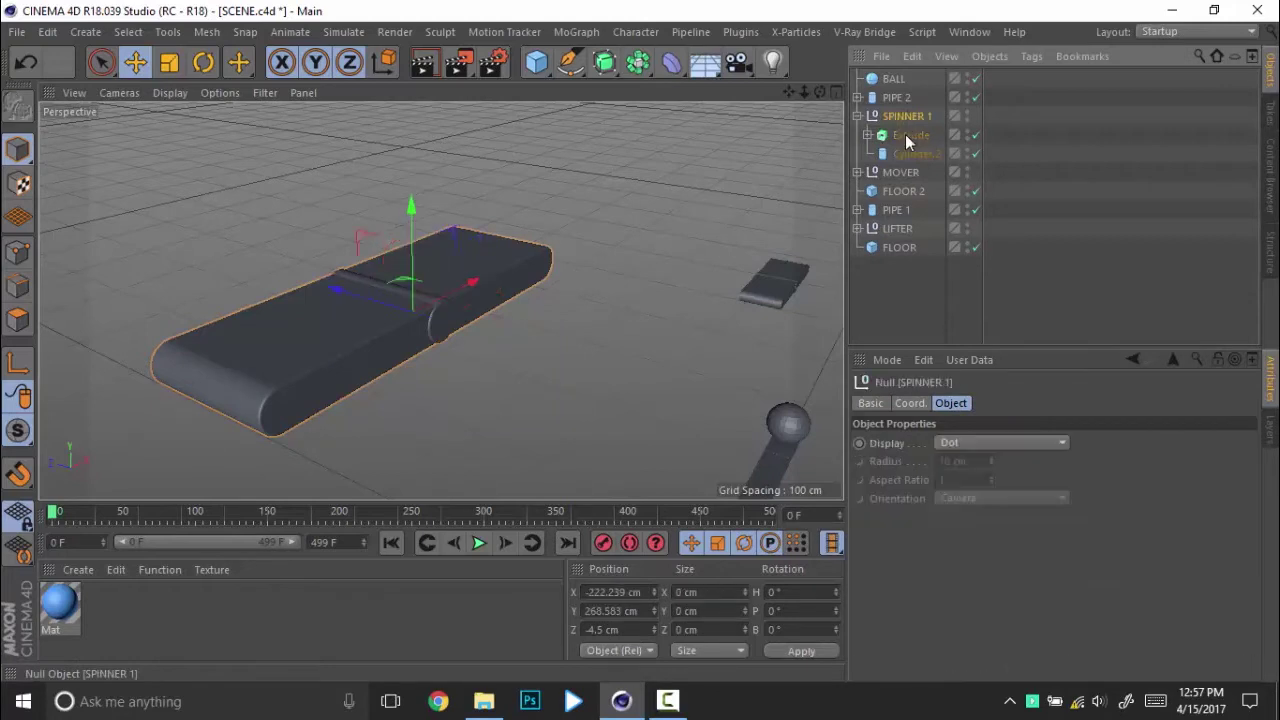
# Step: Try moving Cylinder.2 out of the SPINNER 1 plate along its Z axis
pyautogui.click(910, 153)
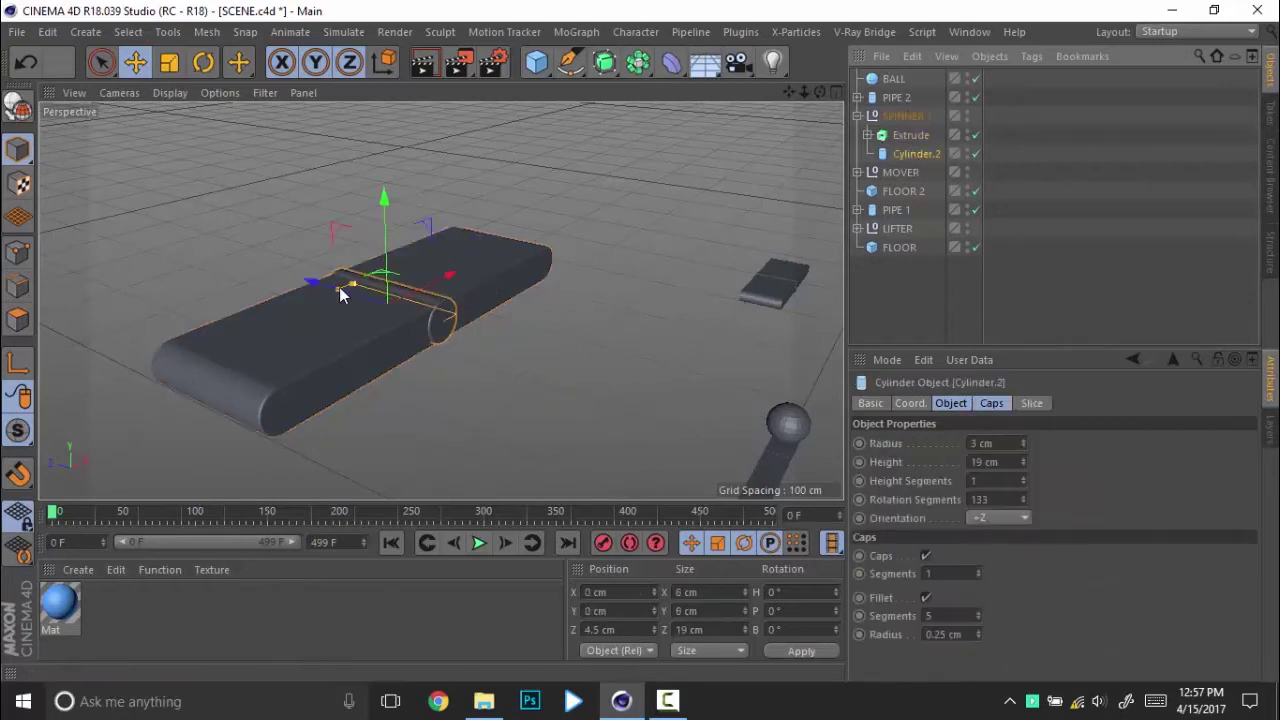
pyautogui.moveTo(317, 284); pyautogui.dragTo(530, 378)
pyautogui.hotkey('ctrl', 'z')
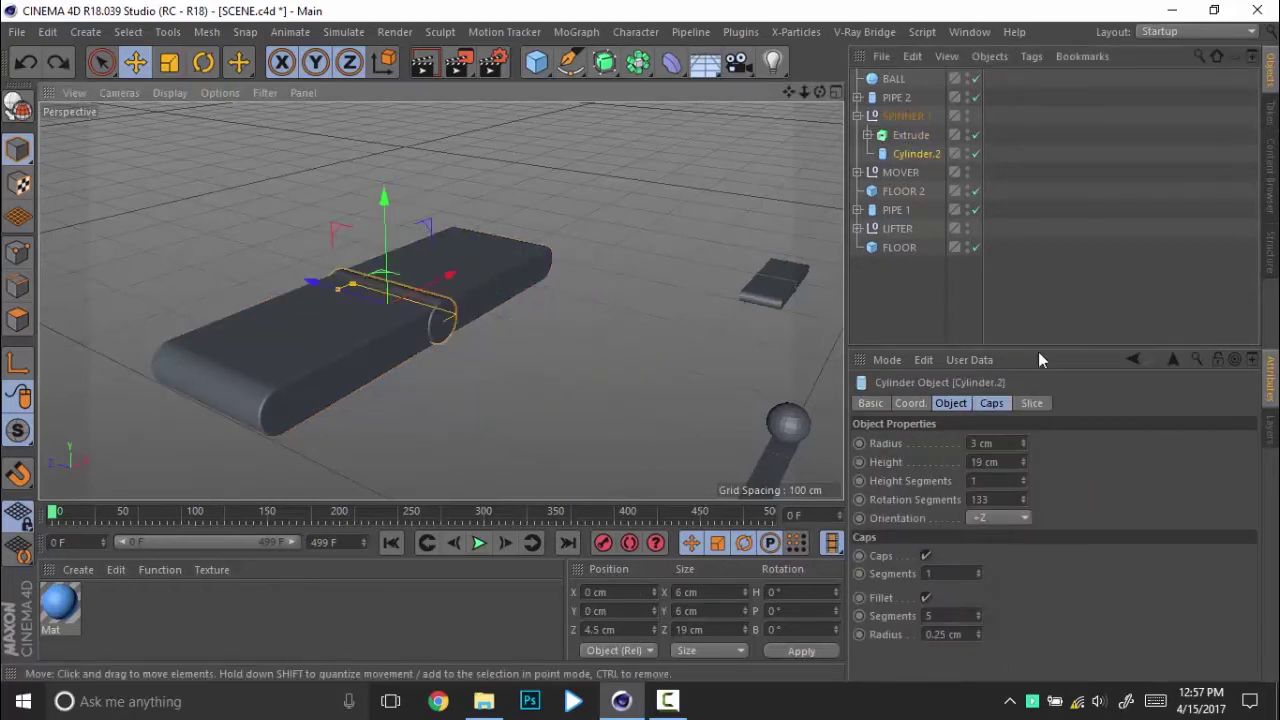
pyautogui.click(990, 191)
# Step: Try spinning the Extrude object of SPINNER 1 by changing its bank rotation
pyautogui.click(903, 136)
pyautogui.keyDown('alt'); pyautogui.moveTo(663, 266); pyautogui.dragTo(370, 336); pyautogui.keyUp('alt')
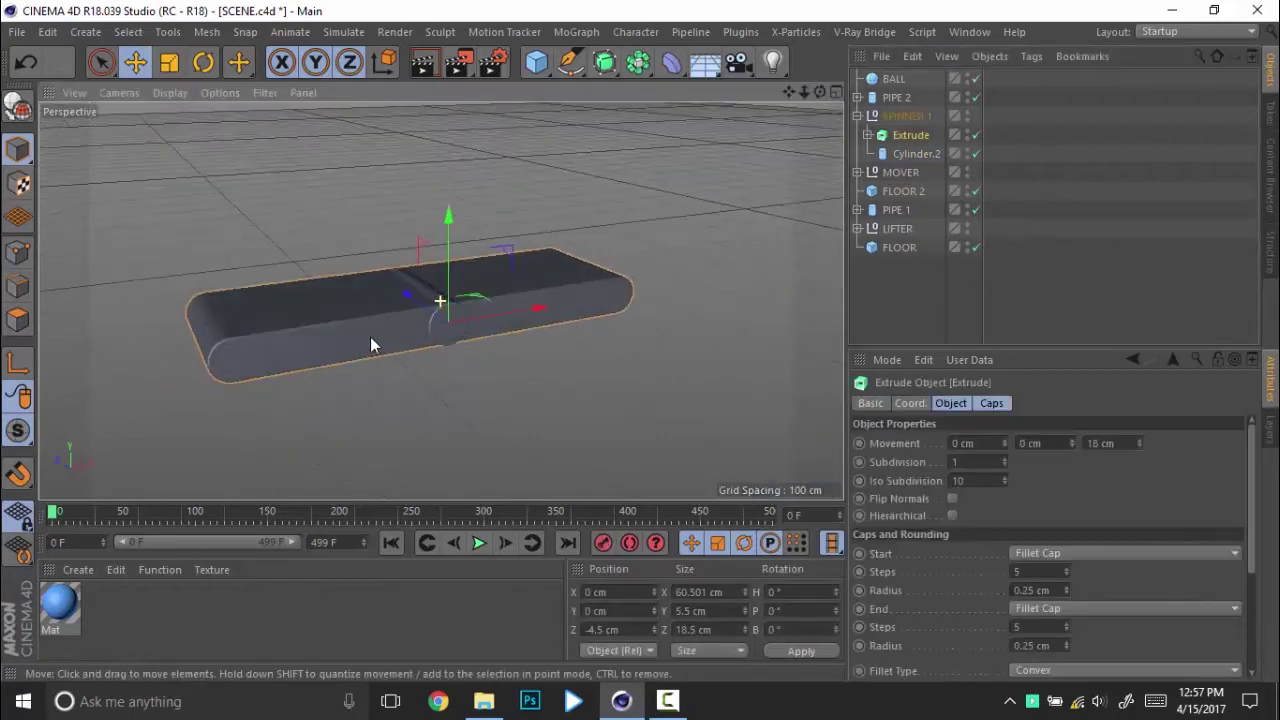
pyautogui.click(905, 402)
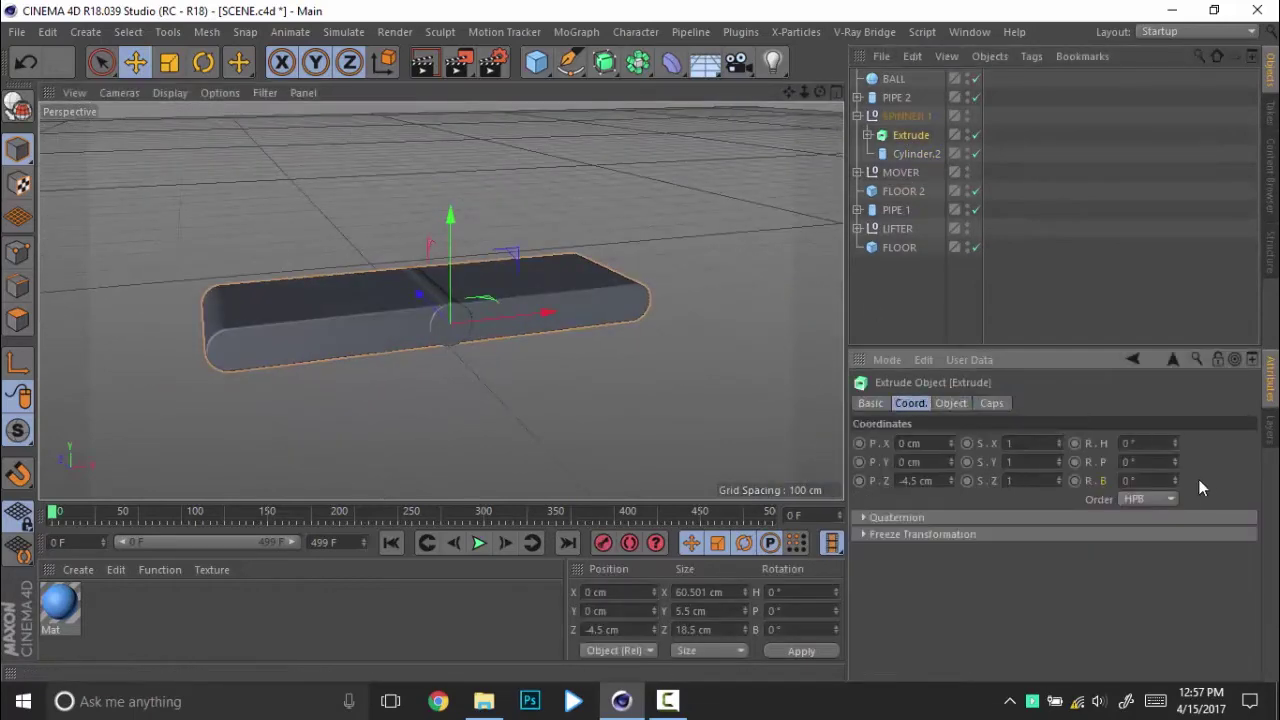
pyautogui.moveTo(1175, 480)
pyautogui.mouseDown()
pyautogui.moveTo(1175, 510)
pyautogui.moveTo(1175, 486)
pyautogui.mouseUp()
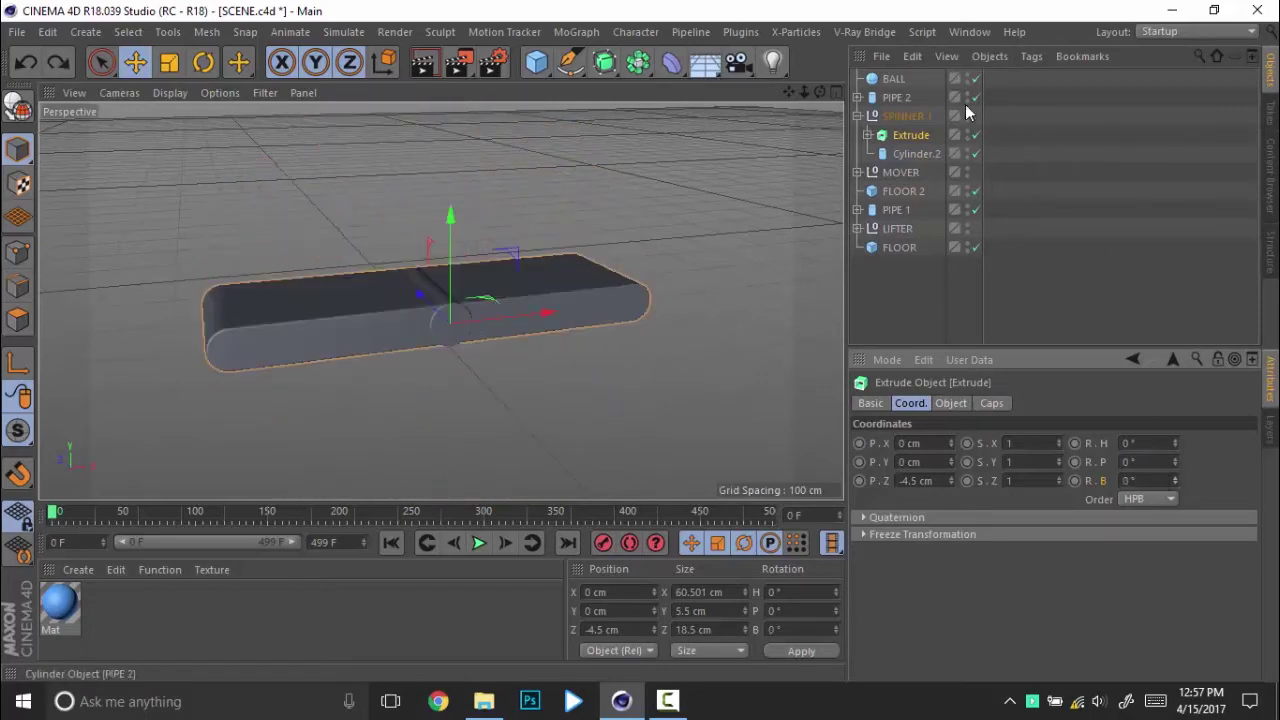
# Step: Try spinning the whole SPINNER 1 group in the front view by changing its bank rotation, and undo the rotation
pyautogui.click(920, 117)
pyautogui.keyDown('alt'); pyautogui.moveTo(474, 311); pyautogui.dragTo(272, 230); pyautogui.keyUp('alt')
pyautogui.middleClick(350, 234)
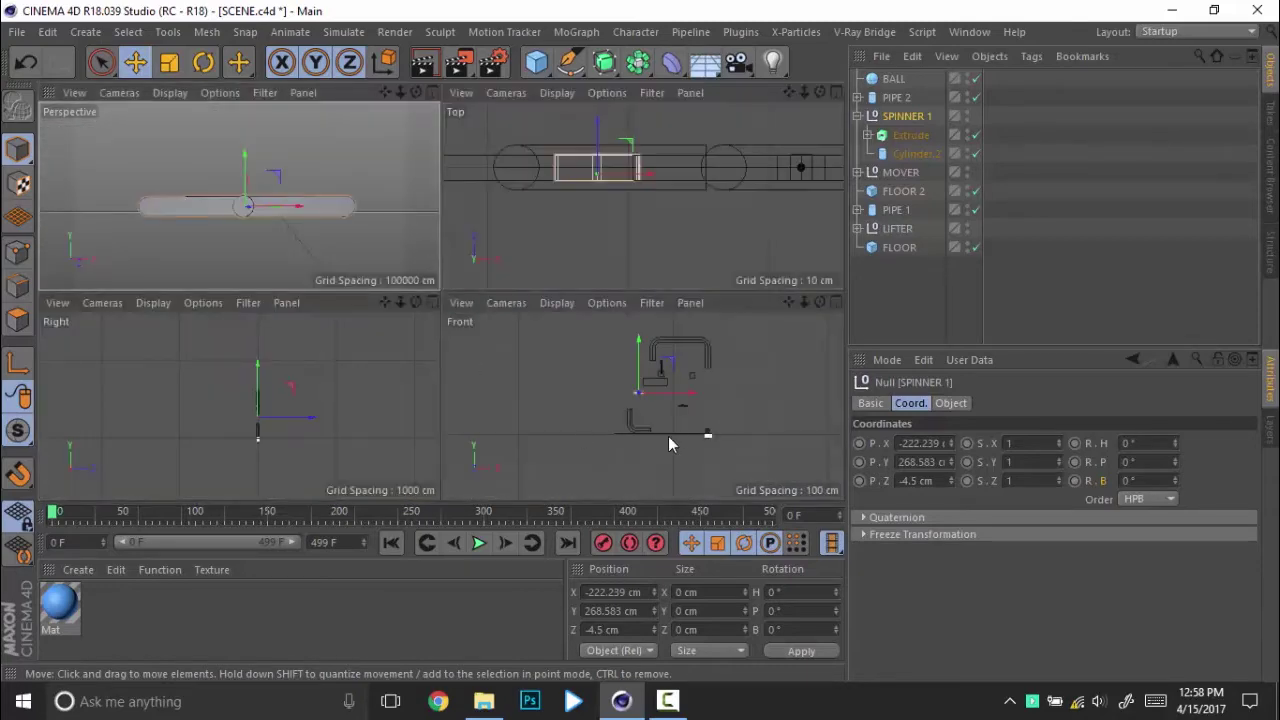
pyautogui.middleClick(668, 436)
pyautogui.press('o')
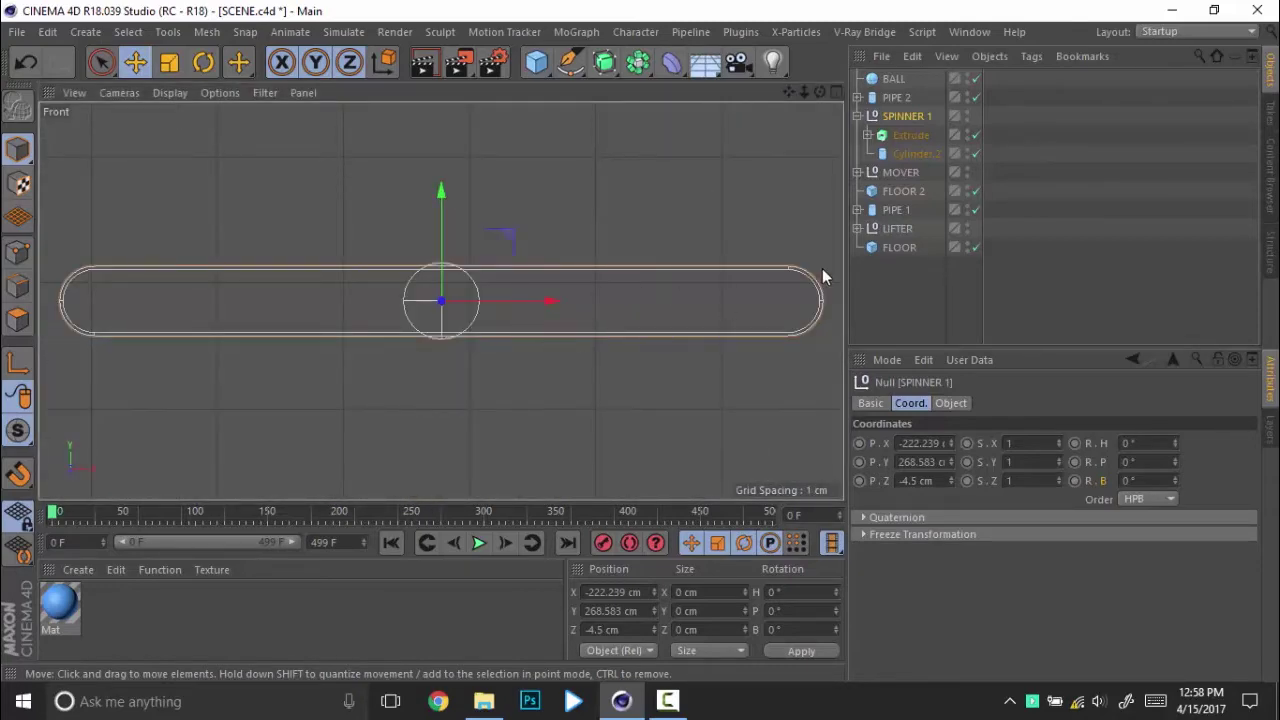
pyautogui.moveTo(1175, 480); pyautogui.dragTo(1098, 480)
pyautogui.hotkey('ctrl', 'z')
pyautogui.middleClick(501, 182)
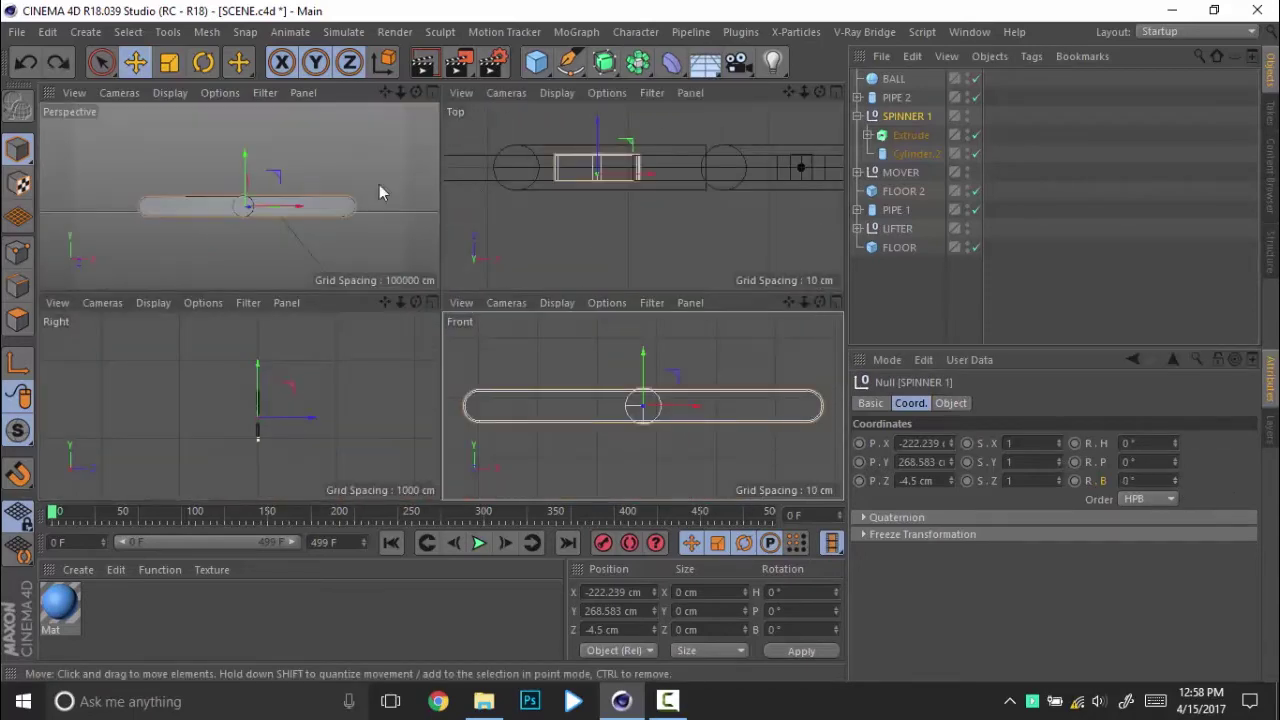
# Step: Clear the selection and examine the overall layout of the ball run in the perspective view, from the lower pipe to the upper one
pyautogui.middleClick(380, 184)
pyautogui.keyDown('alt'); pyautogui.moveTo(523, 248); pyautogui.dragTo(440, 271, button='right'); pyautogui.keyUp('alt')
pyautogui.keyDown('alt'); pyautogui.moveTo(440, 271); pyautogui.dragTo(561, 364); pyautogui.keyUp('alt')
pyautogui.keyDown('alt'); pyautogui.moveTo(561, 364); pyautogui.dragTo(490, 320, button='right'); pyautogui.keyUp('alt')
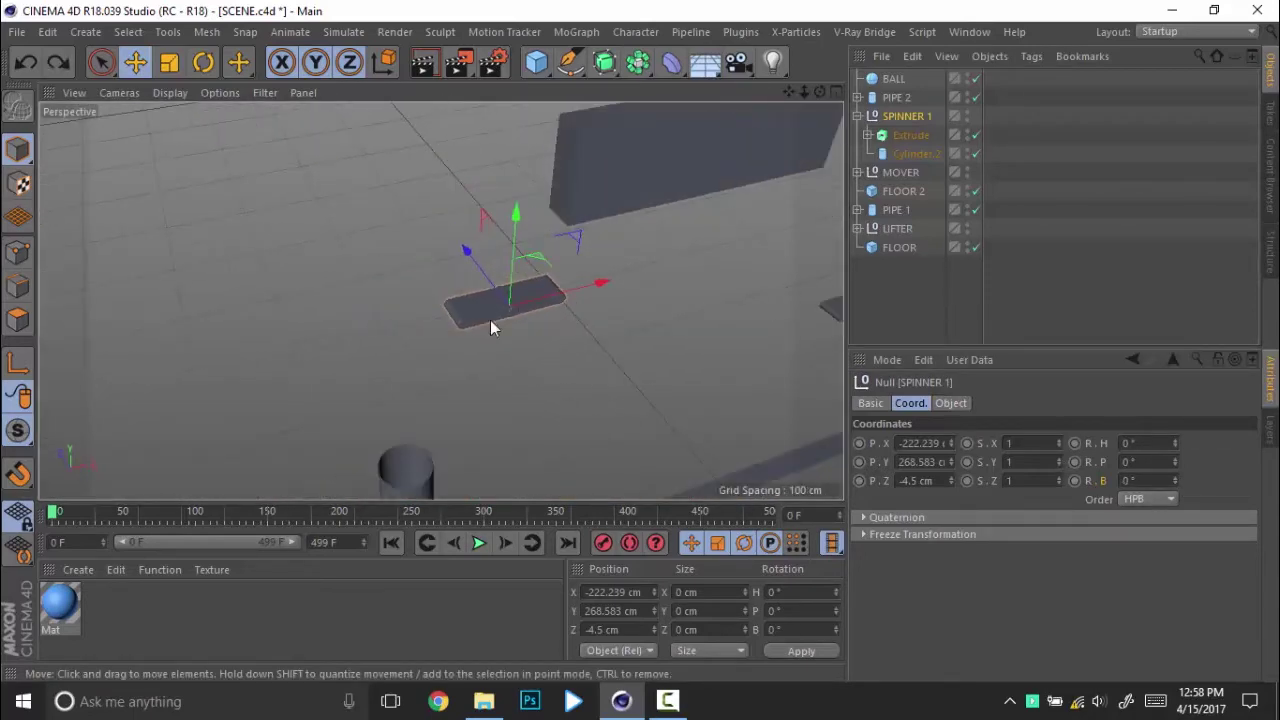
pyautogui.keyDown('alt'); pyautogui.moveTo(460, 450); pyautogui.dragTo(441, 301, button='middle'); pyautogui.keyUp('alt')
pyautogui.moveTo(441, 301)
pyautogui.keyDown('alt'); pyautogui.mouseDown()
pyautogui.moveTo(488, 378)
pyautogui.moveTo(491, 463)
pyautogui.moveTo(457, 360)
pyautogui.moveTo(660, 423)
pyautogui.moveTo(565, 247)
pyautogui.moveTo(626, 360)
pyautogui.mouseUp(); pyautogui.keyUp('alt')
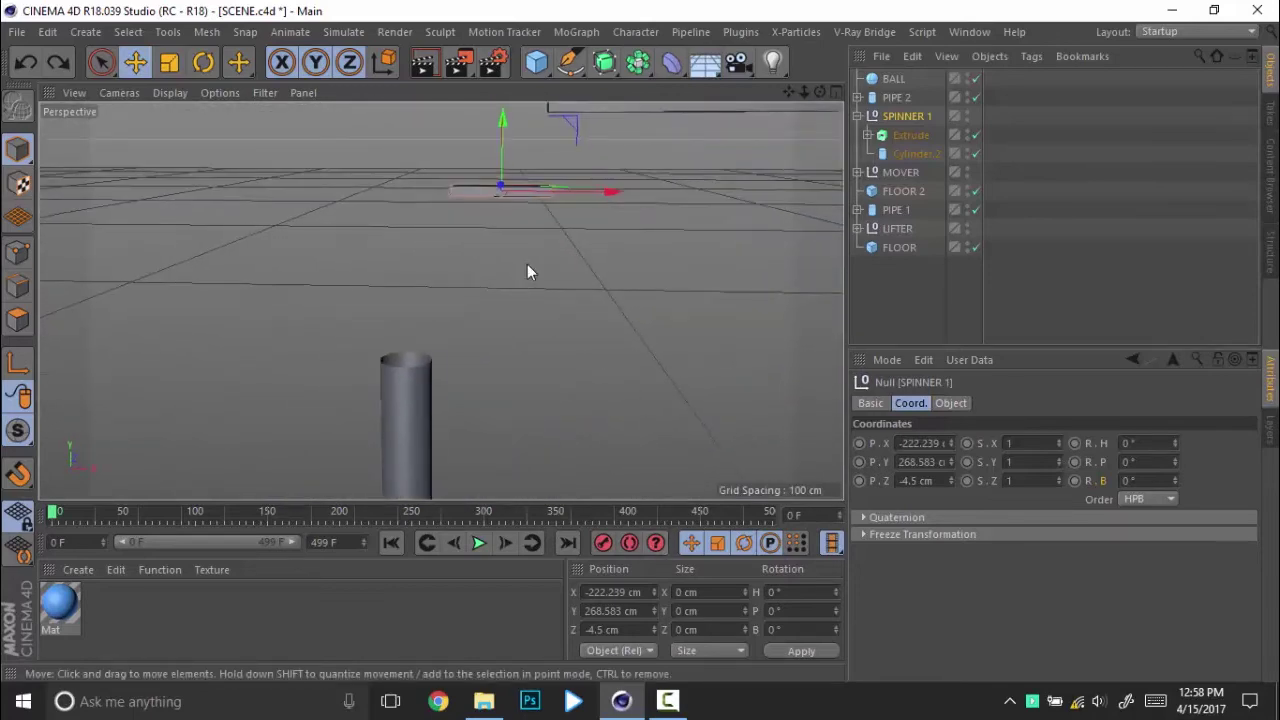
pyautogui.keyDown('alt'); pyautogui.moveTo(527, 265); pyautogui.dragTo(289, 304); pyautogui.keyUp('alt')
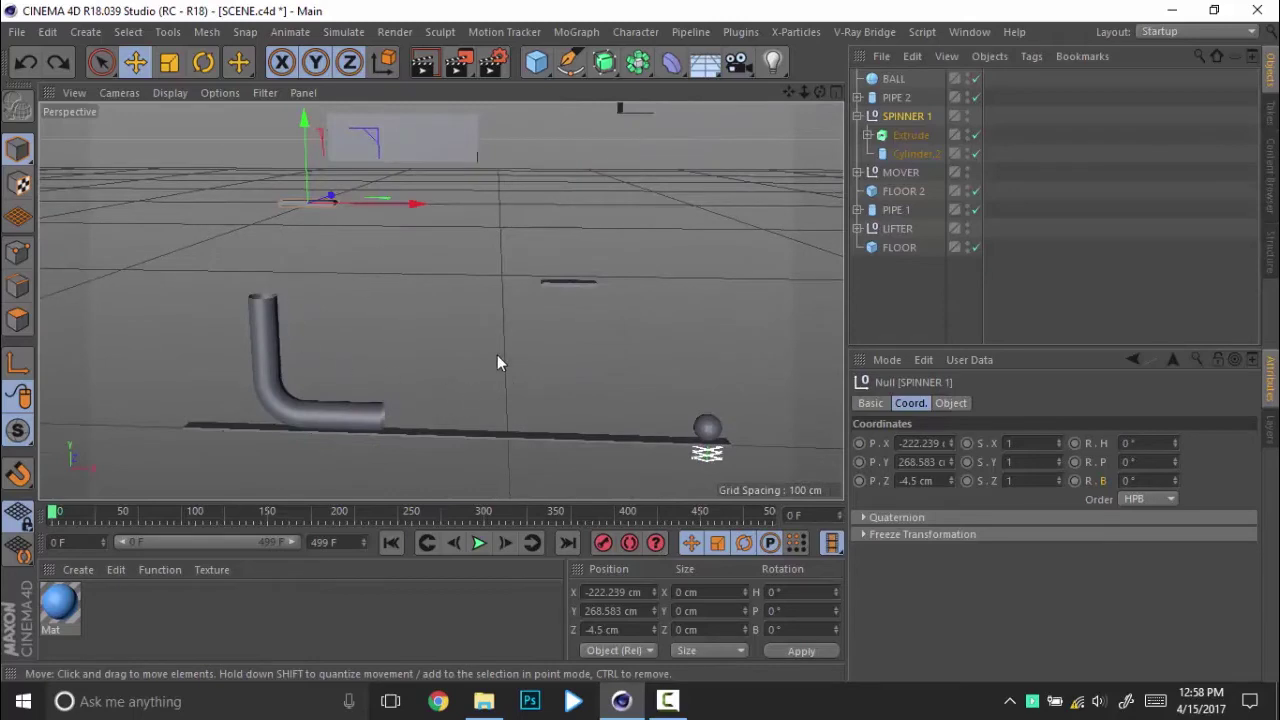
pyautogui.click(548, 332)
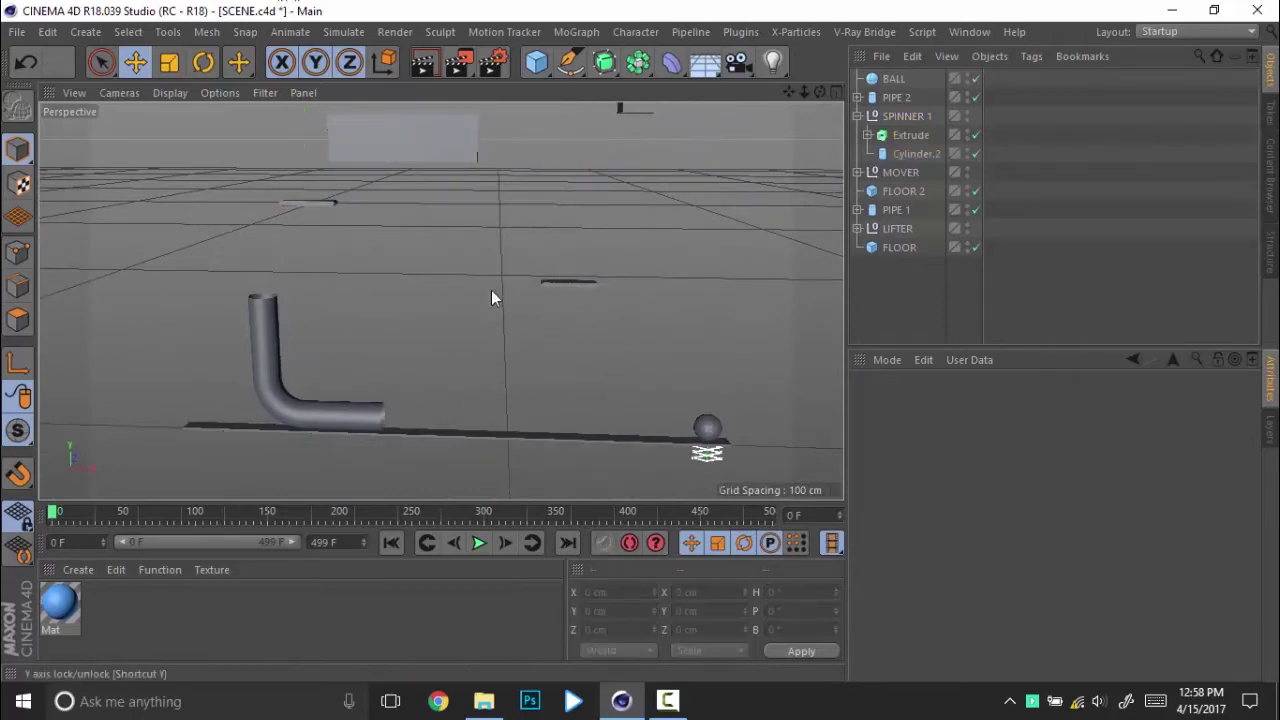
pyautogui.keyDown('alt'); pyautogui.moveTo(568, 327); pyautogui.dragTo(566, 345, button='middle'); pyautogui.keyUp('alt')
pyautogui.keyDown('alt'); pyautogui.moveTo(566, 345); pyautogui.dragTo(420, 337, button='right'); pyautogui.keyUp('alt')
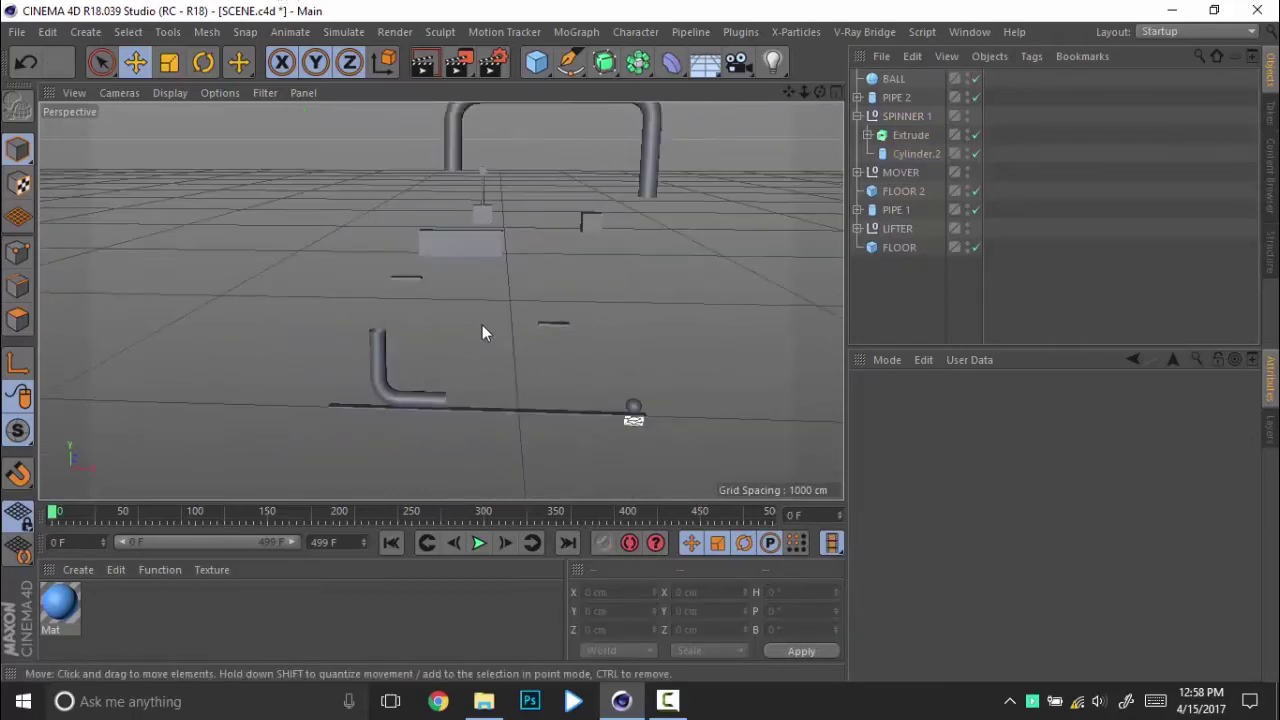
pyautogui.keyDown('alt'); pyautogui.moveTo(482, 325); pyautogui.dragTo(367, 380, button='middle'); pyautogui.keyUp('alt')
pyautogui.keyDown('alt'); pyautogui.moveTo(367, 390); pyautogui.dragTo(618, 363); pyautogui.keyUp('alt')
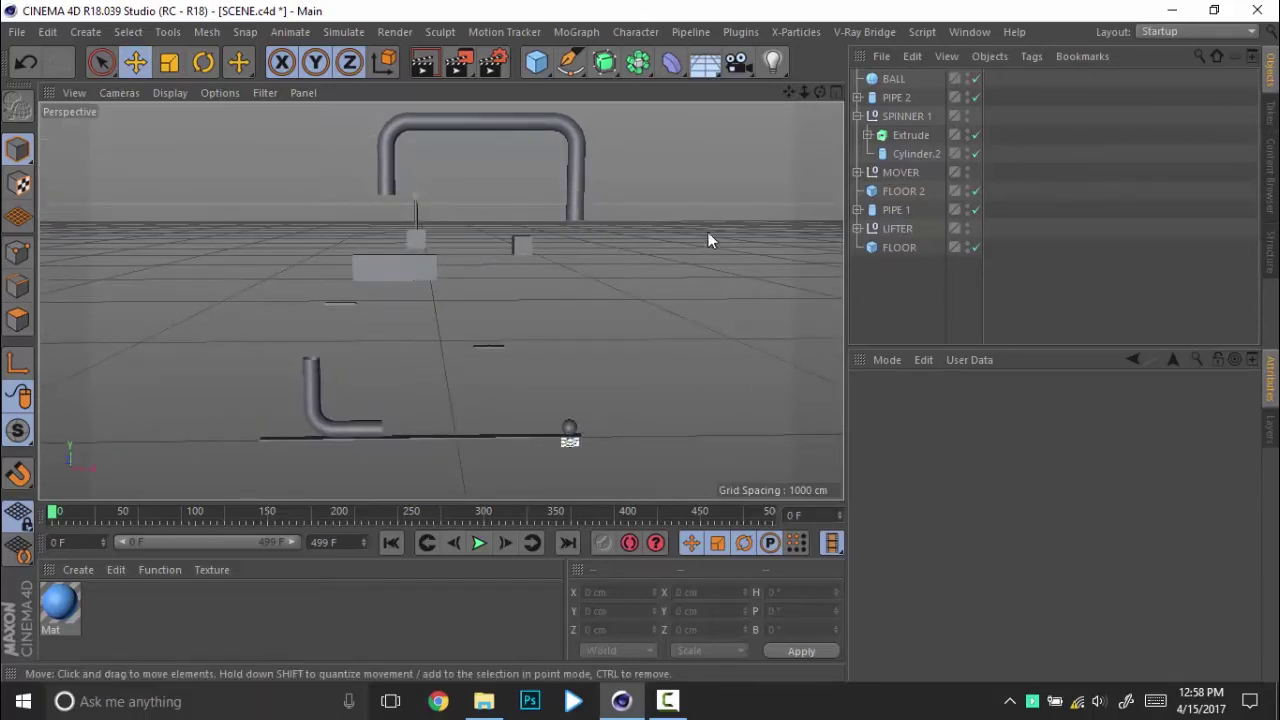
# Step: Enable X-Ray for both PIPE 2 and PIPE 1, and clear the selection
pyautogui.click(899, 82)
pyautogui.click(903, 100)
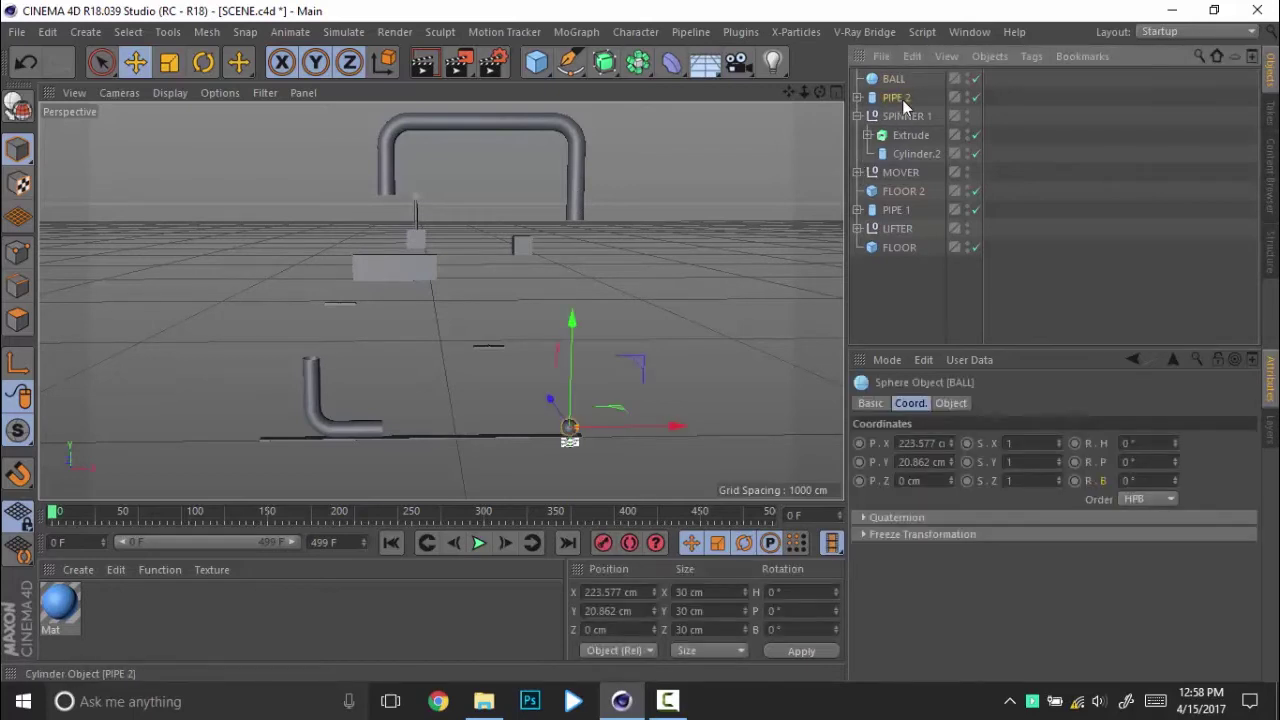
pyautogui.keyDown('ctrl'); pyautogui.click(897, 209); pyautogui.keyUp('ctrl')
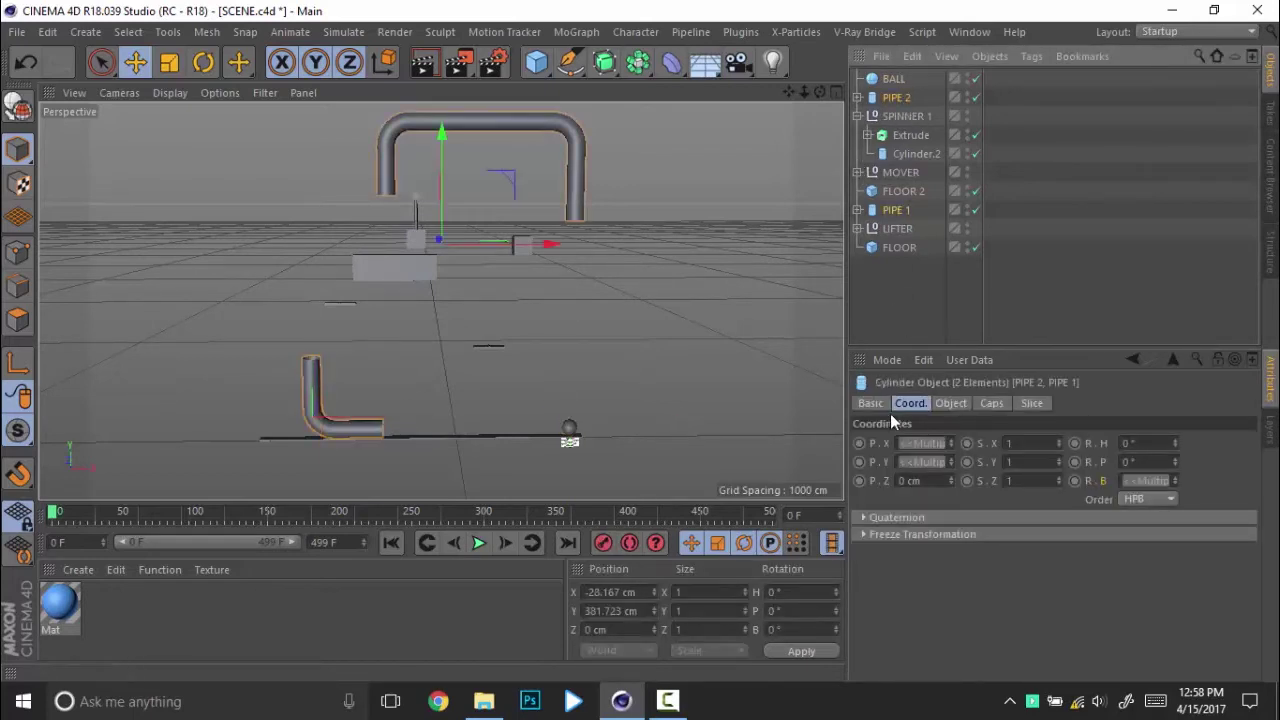
pyautogui.click(970, 567)
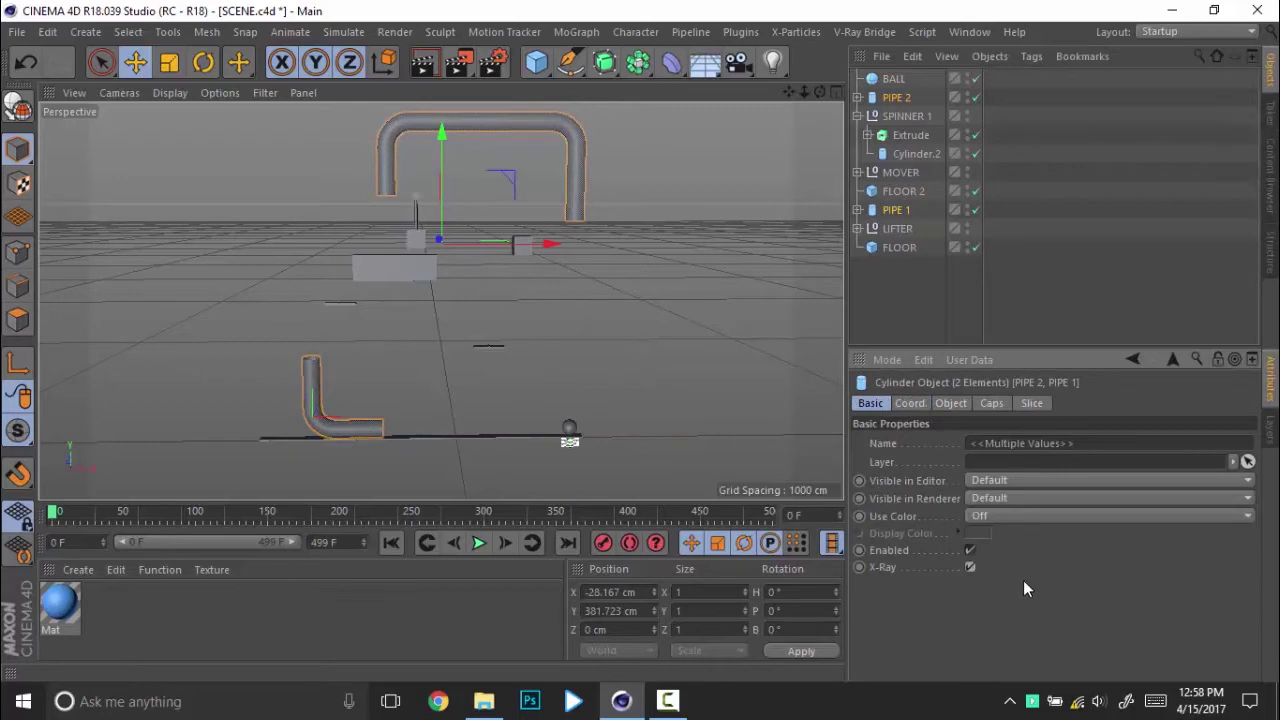
pyautogui.click(1106, 190)
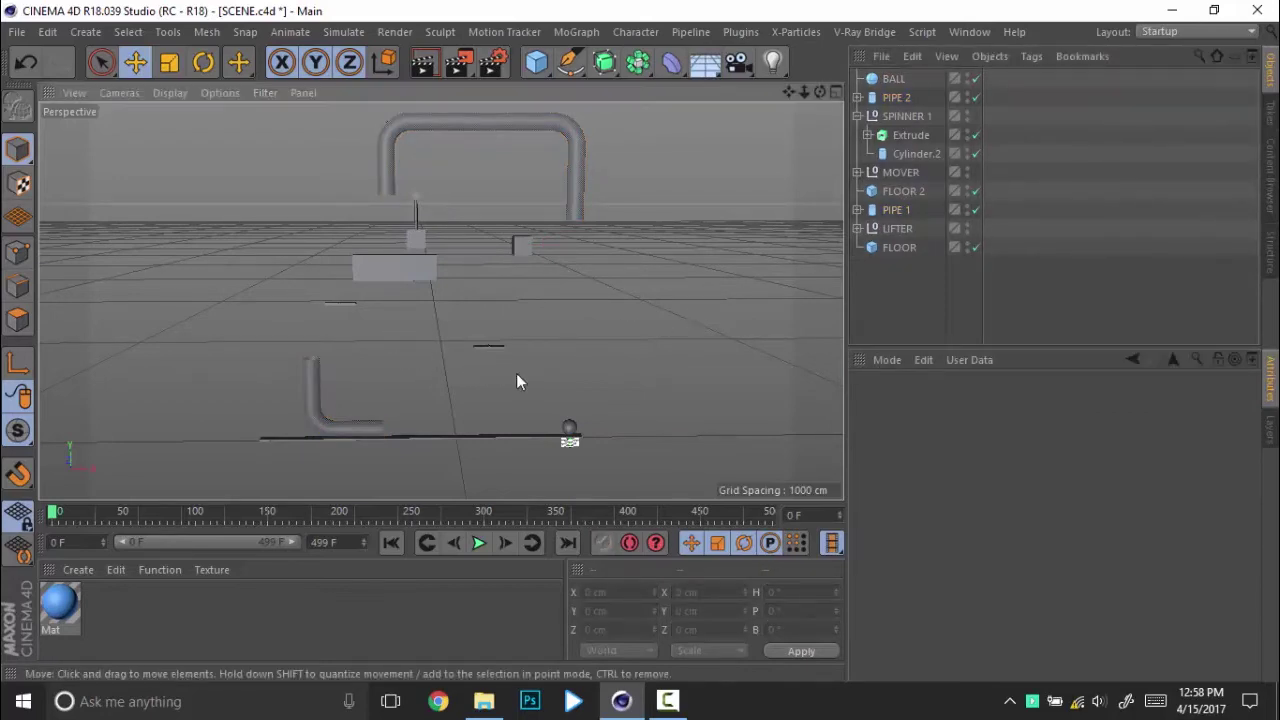
# Step: Check the see-through pipes from several angles in the perspective view and save the scene
pyautogui.press('super')
pyautogui.click(575, 8)
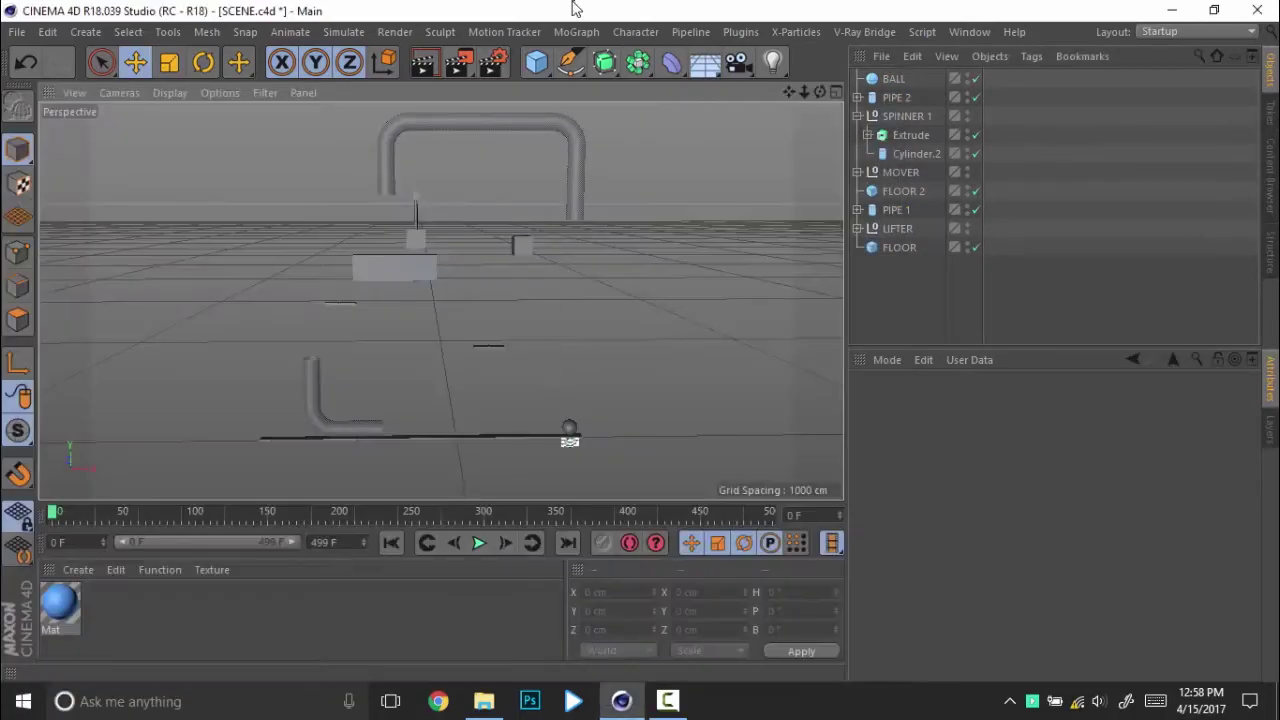
pyautogui.keyDown('alt'); pyautogui.moveTo(557, 347); pyautogui.dragTo(444, 366); pyautogui.keyUp('alt')
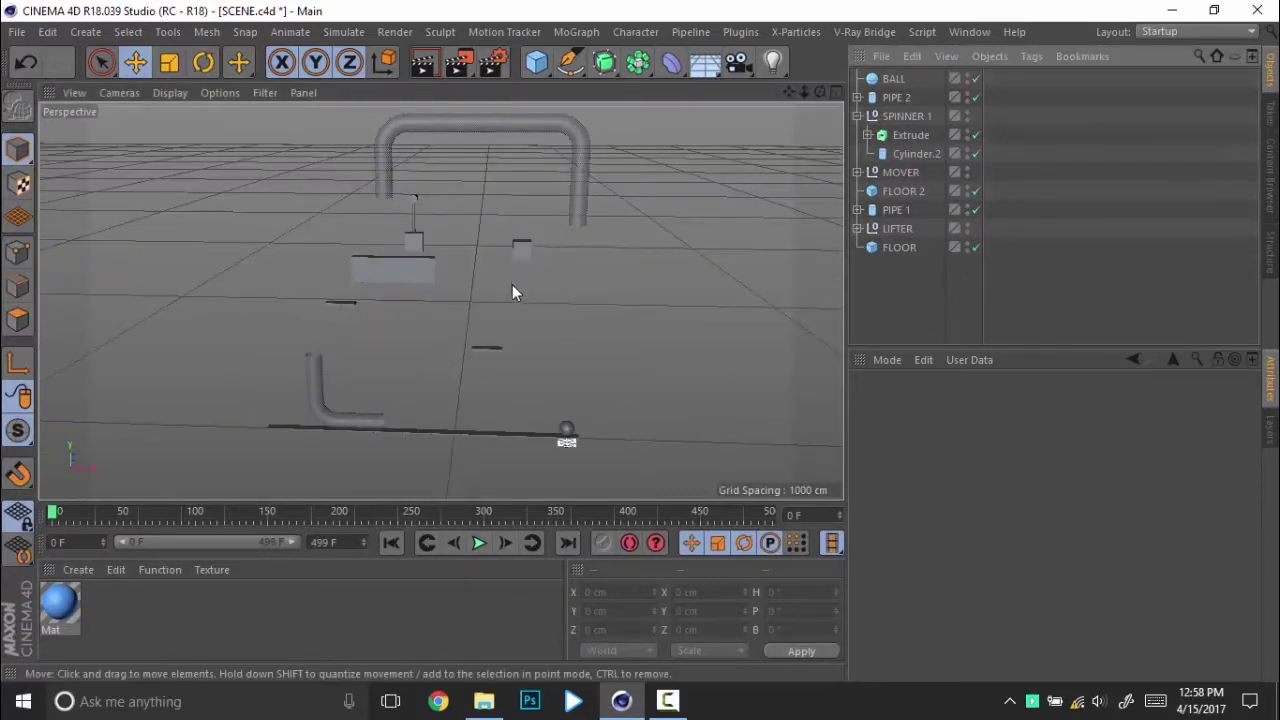
pyautogui.hotkey('ctrl', 's')
pyautogui.moveTo(532, 335)
pyautogui.keyDown('alt'); pyautogui.mouseDown()
pyautogui.moveTo(548, 342)
pyautogui.moveTo(550, 322)
pyautogui.moveTo(546, 349)
pyautogui.moveTo(547, 332)
pyautogui.mouseUp(); pyautogui.keyUp('alt')
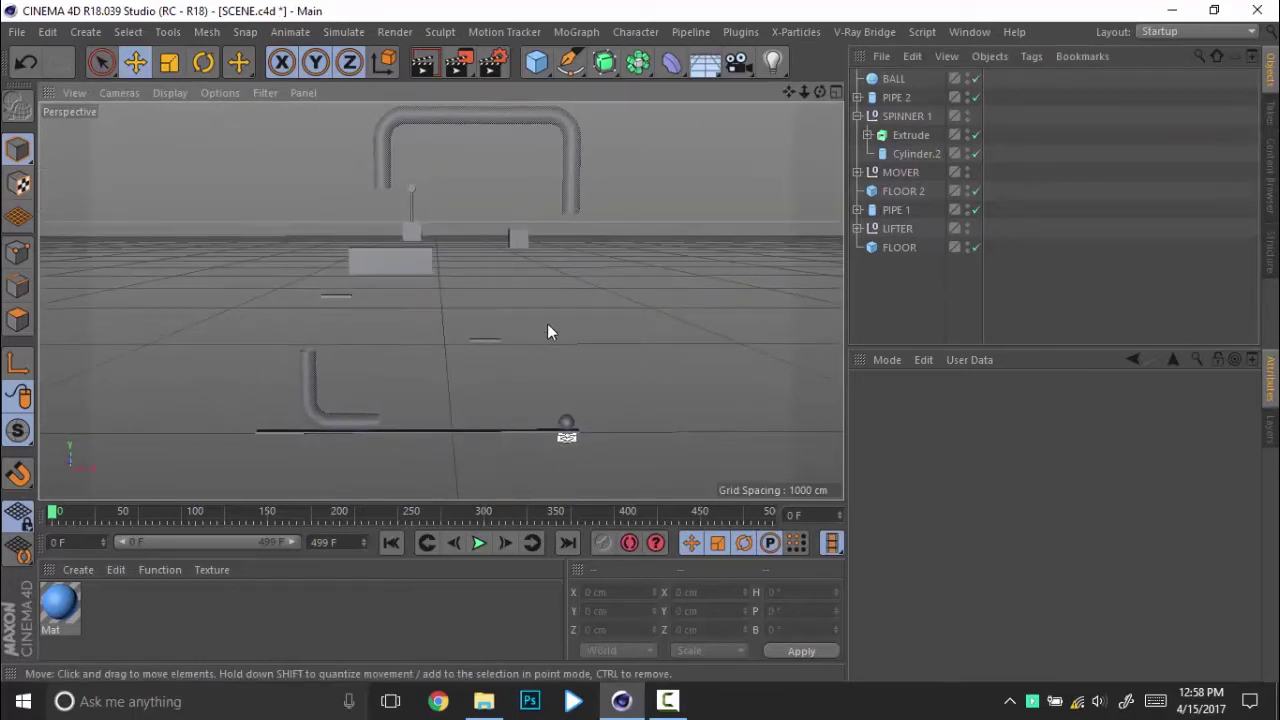
# Step: Add a cube and enlarge it in the front view to about 694 × 709 cm around the ball run, centred near X -88, Y 352 cm
pyautogui.click(538, 64)
pyautogui.click(707, 95)
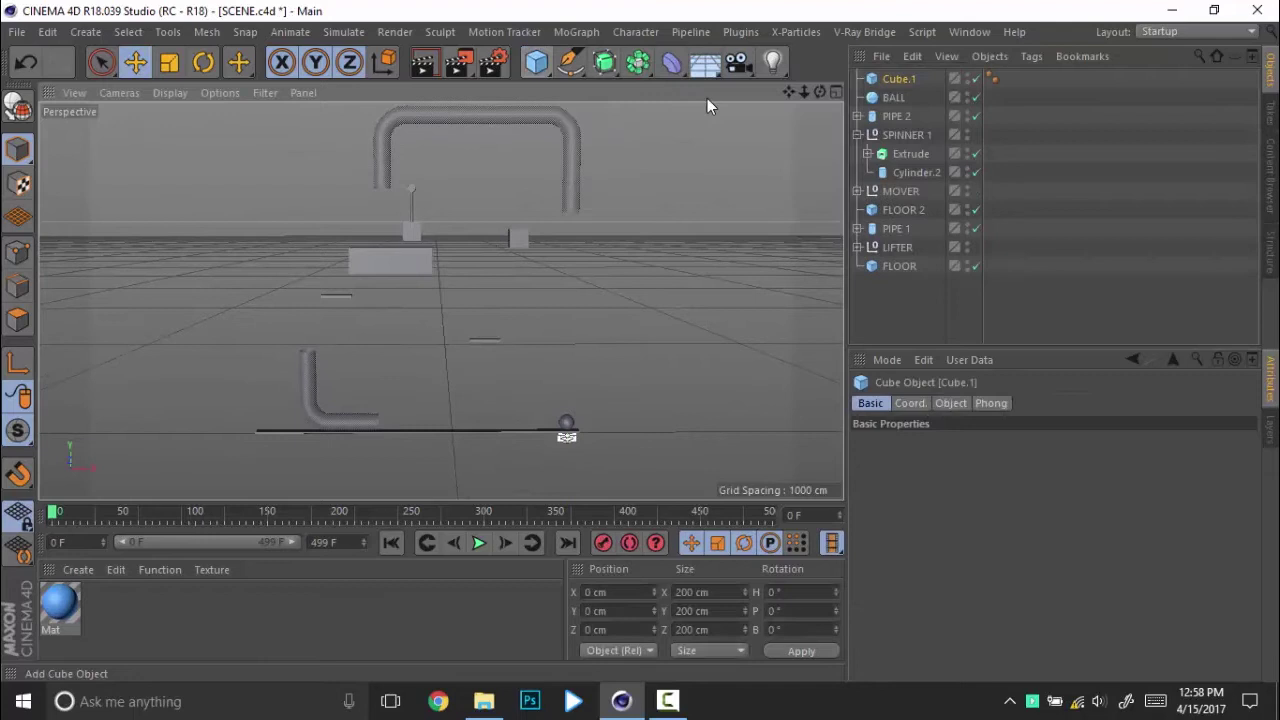
pyautogui.middleClick(583, 290)
pyautogui.middleClick(619, 418)
pyautogui.scroll(-15, 632, 315)
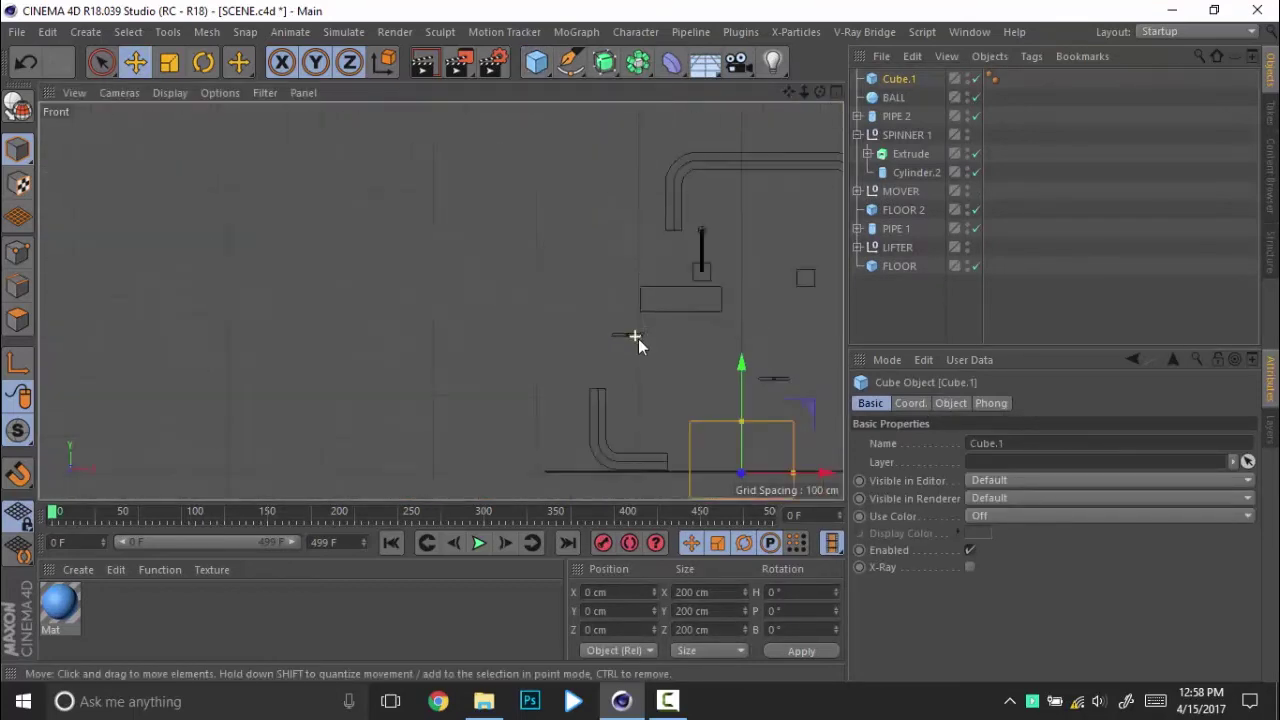
pyautogui.keyDown('alt'); pyautogui.moveTo(674, 354); pyautogui.dragTo(433, 271, button='middle'); pyautogui.keyUp('alt')
pyautogui.scroll(3, 433, 271)
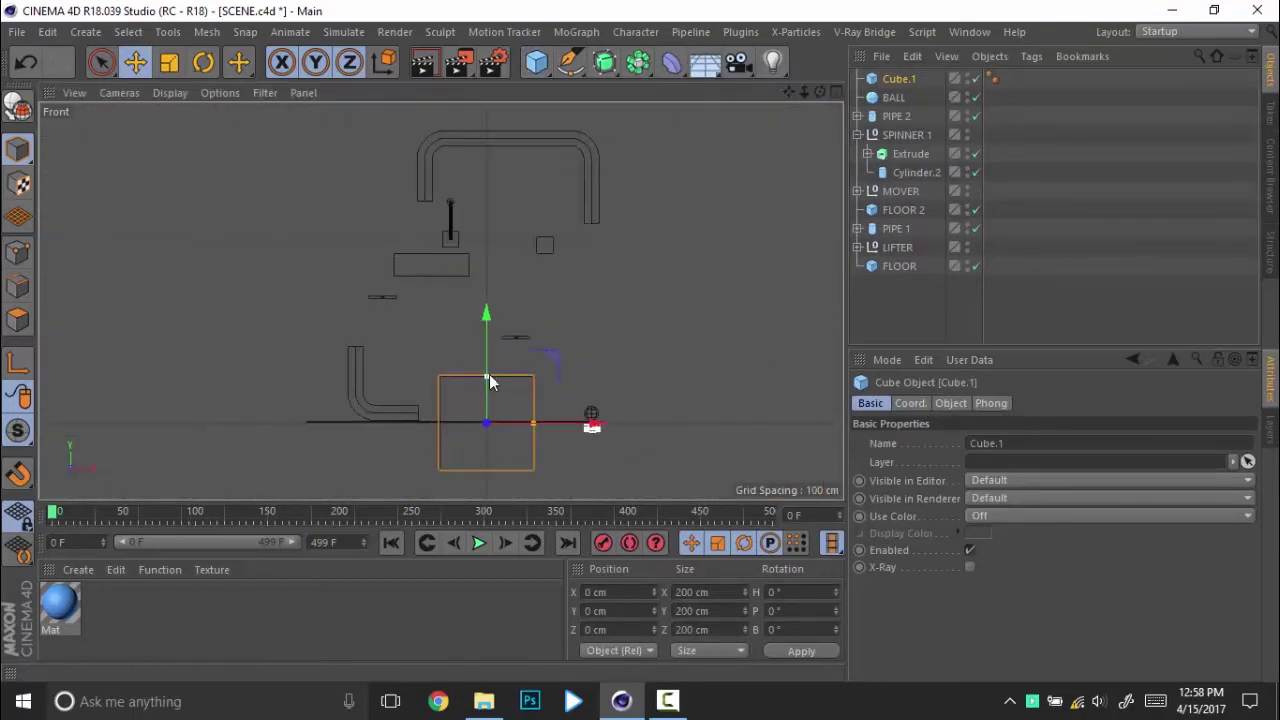
pyautogui.moveTo(540, 418); pyautogui.dragTo(631, 422)
pyautogui.moveTo(565, 274); pyautogui.dragTo(556, 206)
pyautogui.moveTo(630, 258); pyautogui.dragTo(550, 262)
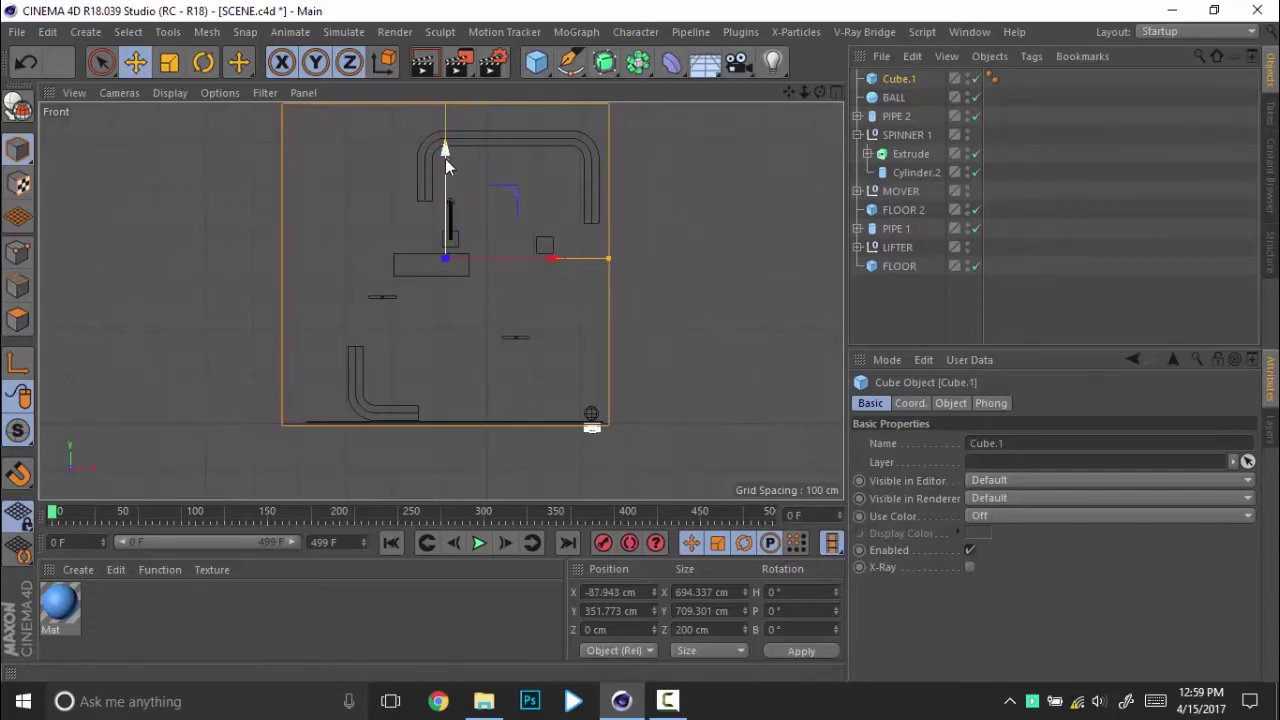
# Step: Lower the cube to about Y 320 cm, narrow it to about 634 cm and shift it to about X -74 cm
pyautogui.moveTo(445, 158); pyautogui.dragTo(443, 166)
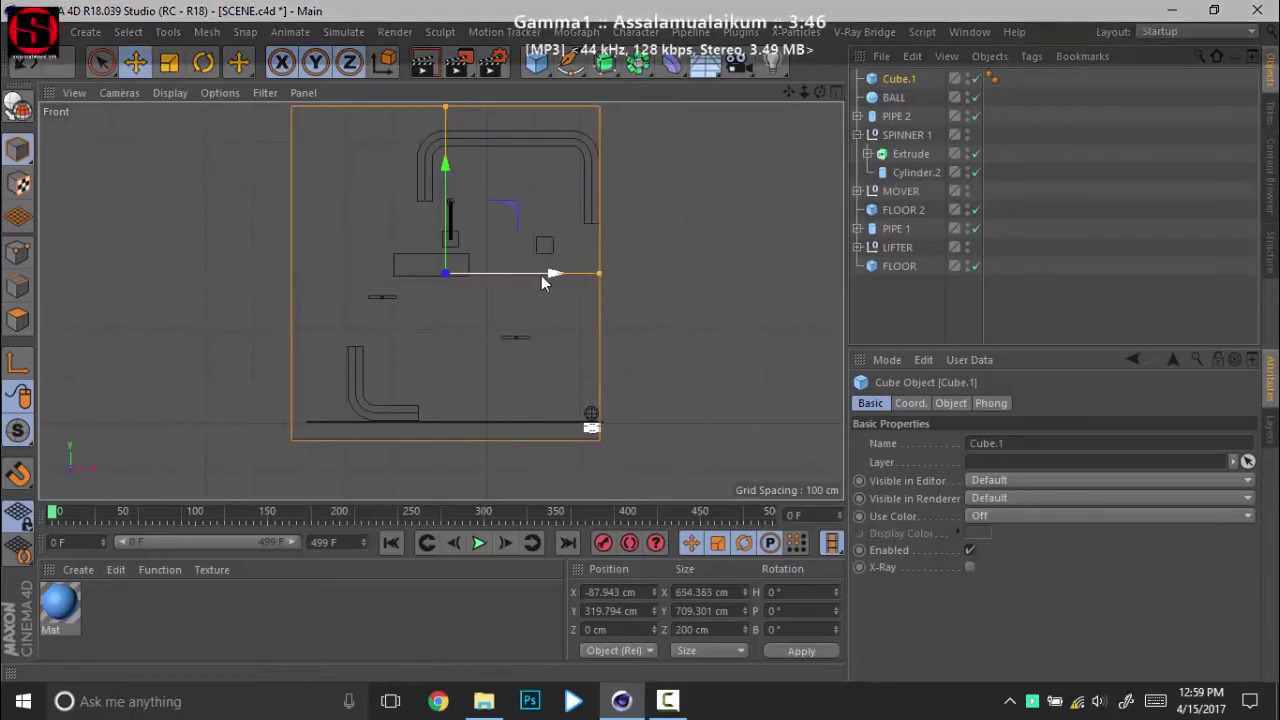
pyautogui.moveTo(551, 277); pyautogui.dragTo(558, 281)
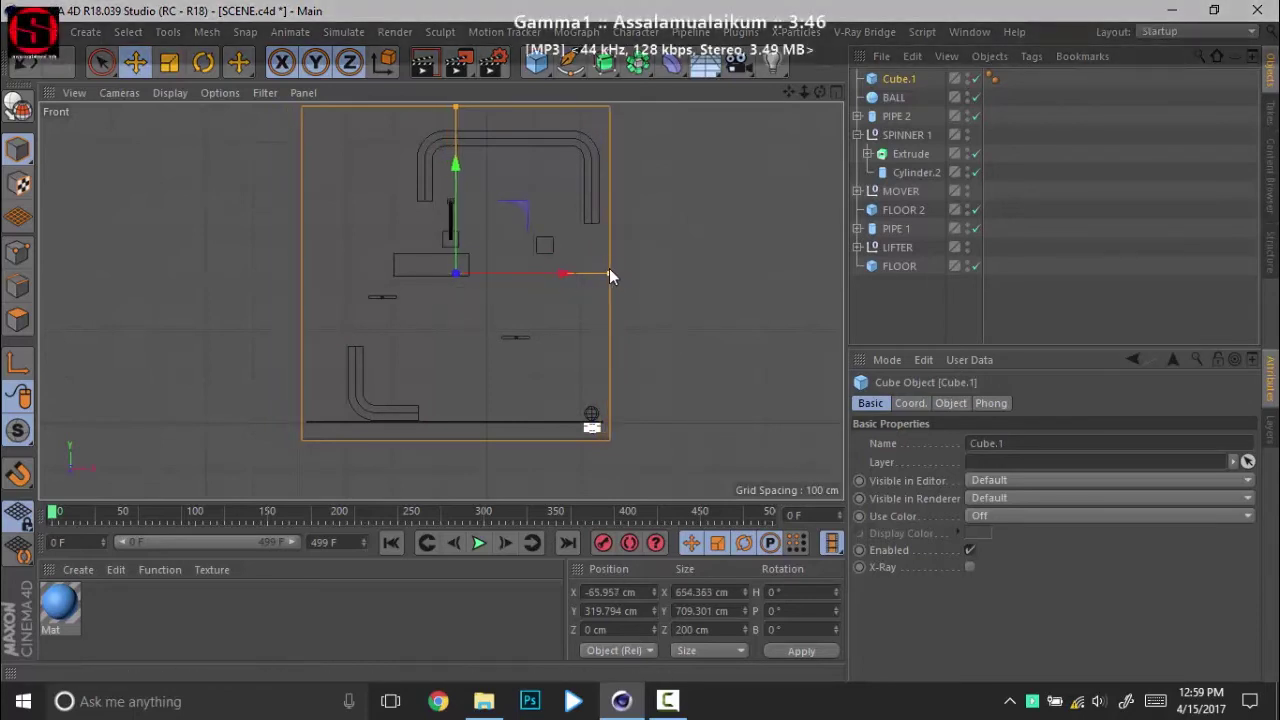
pyautogui.moveTo(609, 270); pyautogui.dragTo(604, 273)
pyautogui.scroll(3, 521, 298)
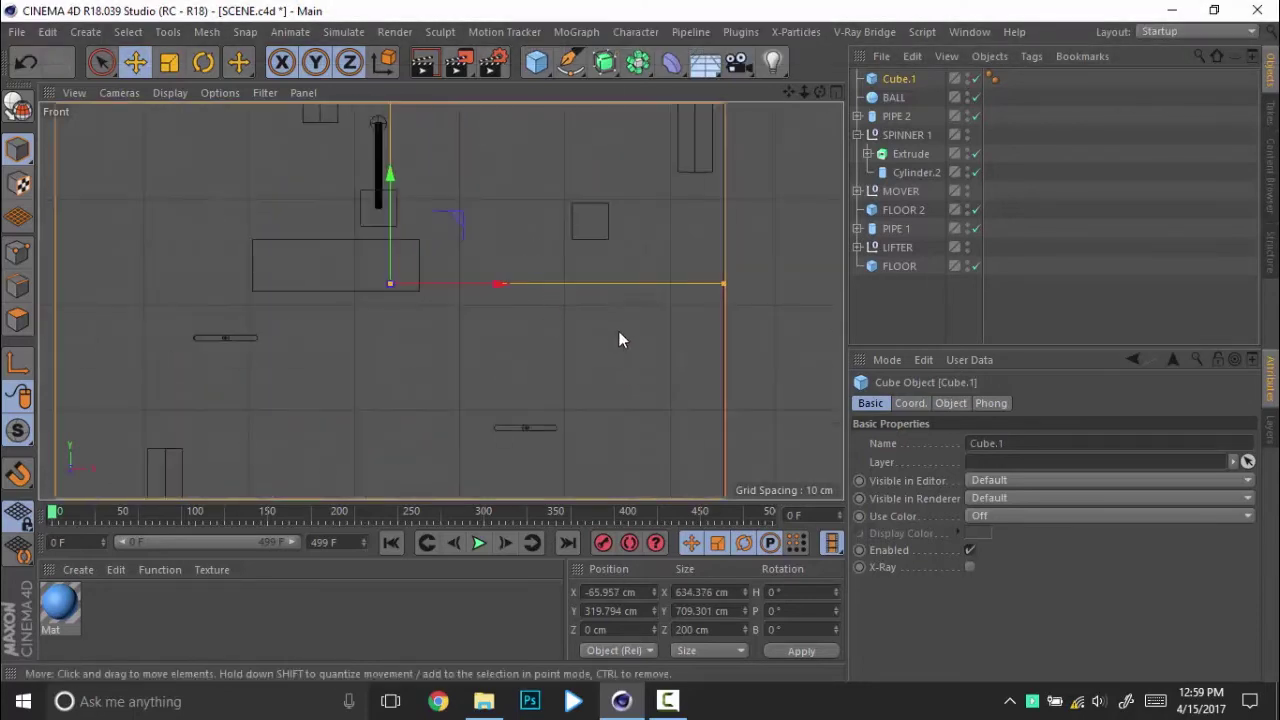
pyautogui.moveTo(499, 291); pyautogui.dragTo(490, 288)
# Step: Narrow the cube to about 628 cm and compare its edges with the ends of the floor and the pipes
pyautogui.keyDown('alt'); pyautogui.moveTo(467, 406); pyautogui.dragTo(613, 212, button='middle'); pyautogui.keyUp('alt')
pyautogui.keyDown('alt'); pyautogui.moveTo(604, 217); pyautogui.dragTo(500, 228, button='right'); pyautogui.keyUp('alt')
pyautogui.keyDown('alt'); pyautogui.moveTo(625, 224); pyautogui.dragTo(580, 296, button='middle'); pyautogui.keyUp('alt')
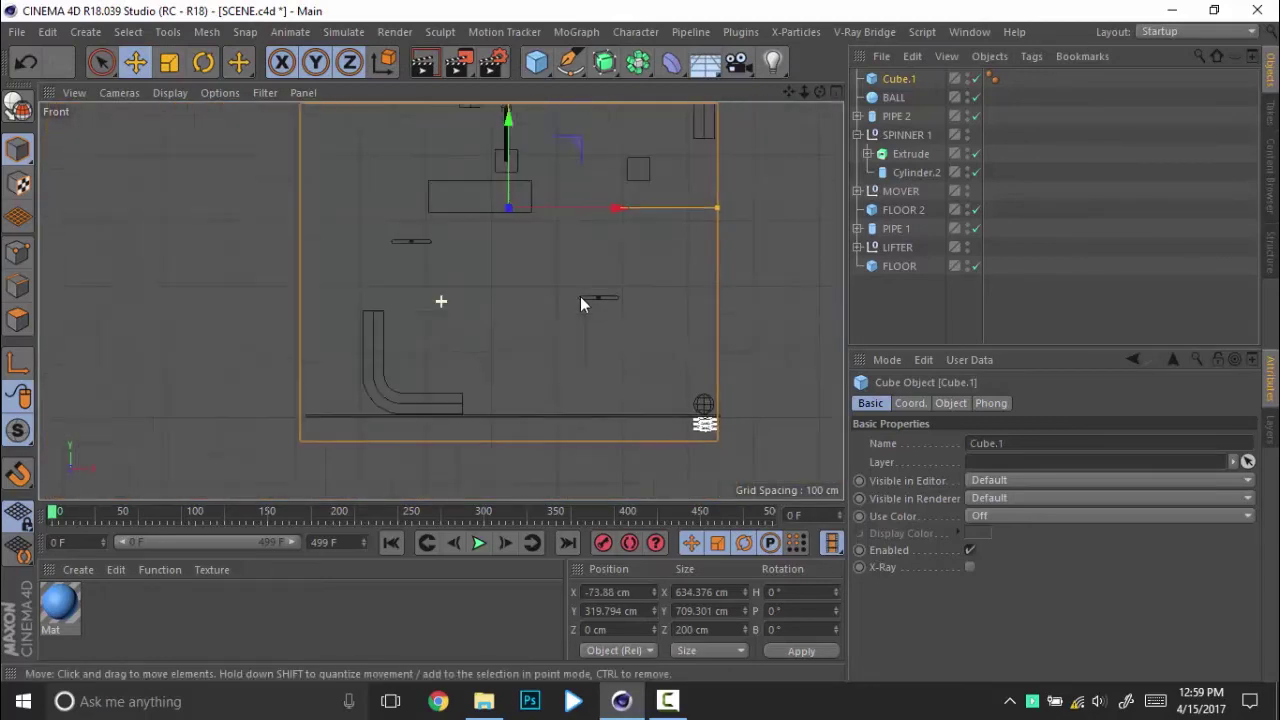
pyautogui.keyDown('alt'); pyautogui.moveTo(580, 296); pyautogui.dragTo(605, 290, button='right'); pyautogui.keyUp('alt')
pyautogui.keyDown('alt'); pyautogui.moveTo(720, 196); pyautogui.dragTo(675, 221, button='middle'); pyautogui.keyUp('alt')
pyautogui.keyDown('alt'); pyautogui.moveTo(675, 221); pyautogui.dragTo(805, 267, button='right'); pyautogui.keyUp('alt')
pyautogui.moveTo(733, 222); pyautogui.dragTo(730, 222)
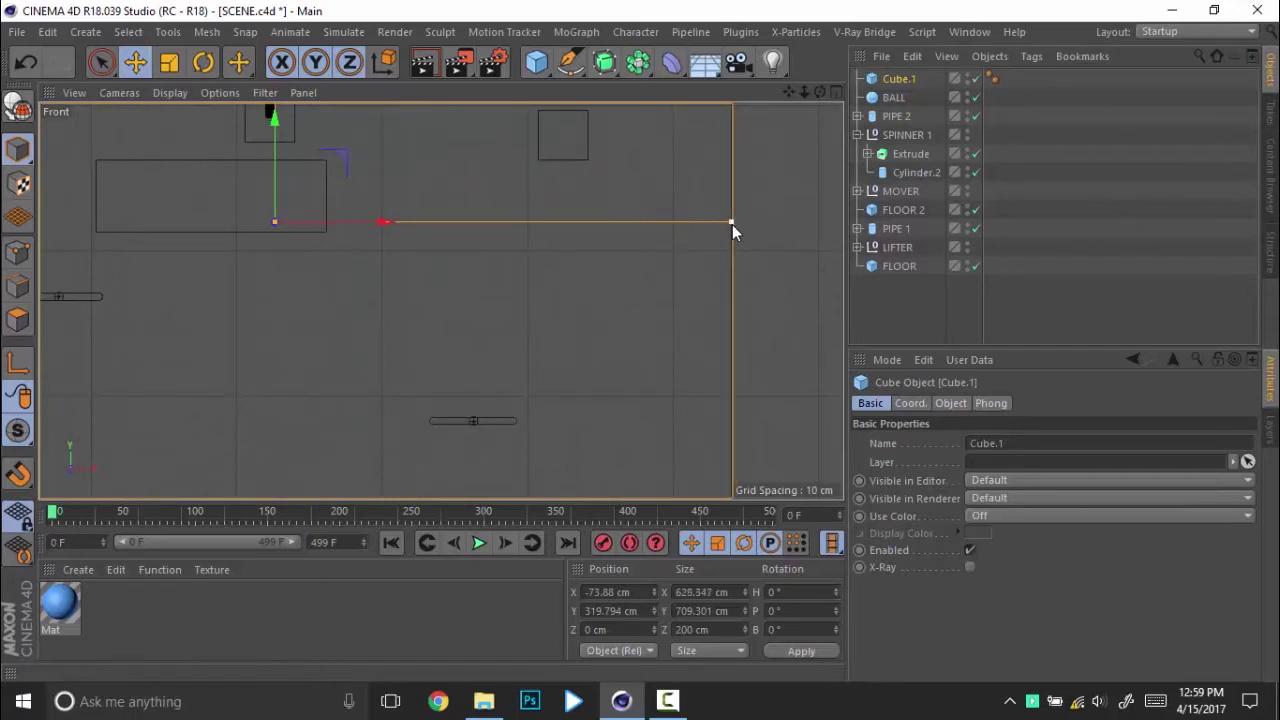
pyautogui.scroll(-3, 690, 265)
pyautogui.scroll(2, 732, 225)
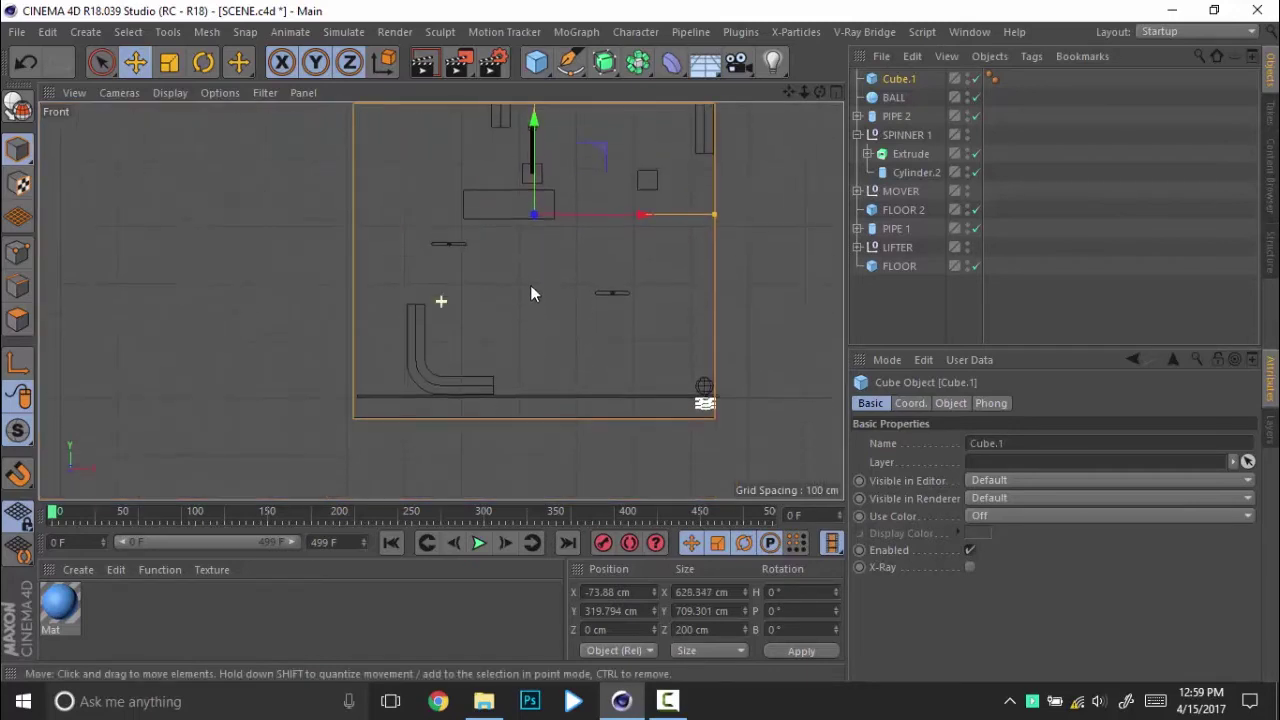
pyautogui.scroll(3, 530, 288)
pyautogui.keyDown('alt'); pyautogui.moveTo(560, 208); pyautogui.dragTo(571, 212, button='right'); pyautogui.keyUp('alt')
pyautogui.keyDown('alt'); pyautogui.moveTo(560, 294); pyautogui.dragTo(431, 231, button='middle'); pyautogui.keyUp('alt')
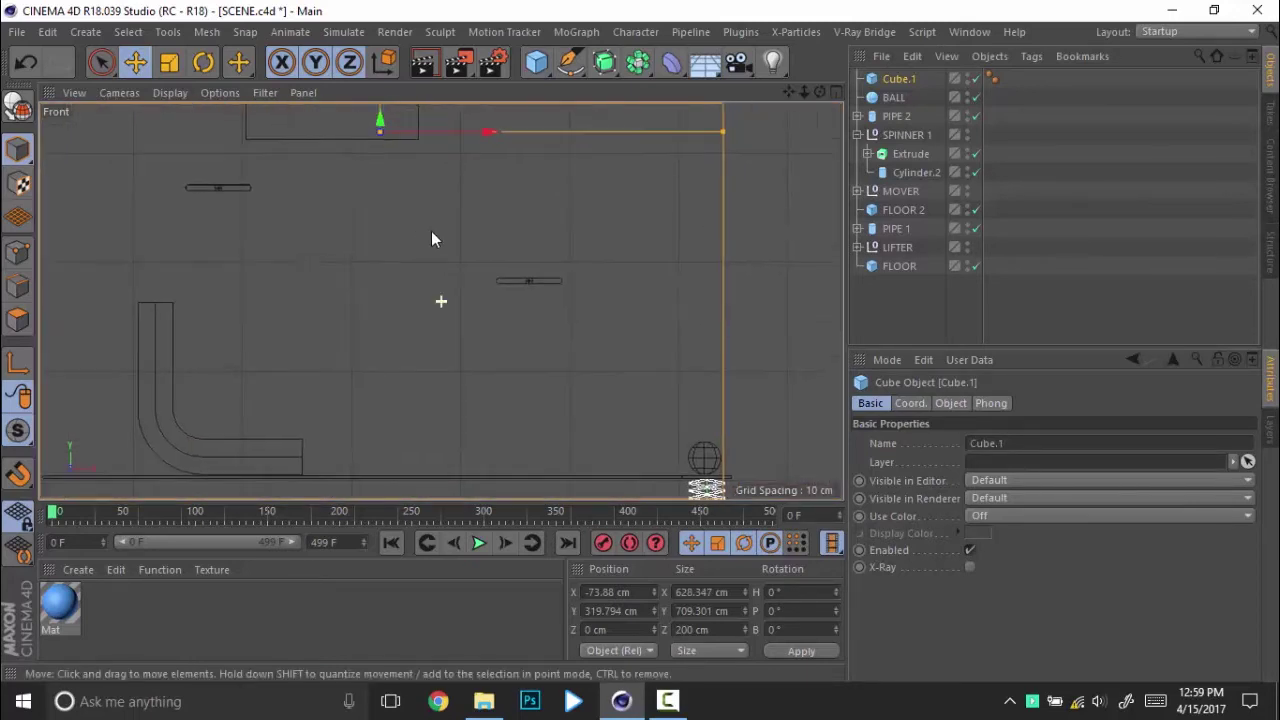
pyautogui.keyDown('alt'); pyautogui.moveTo(596, 232); pyautogui.dragTo(557, 233, button='right'); pyautogui.keyUp('alt')
pyautogui.keyDown('alt'); pyautogui.moveTo(564, 187); pyautogui.dragTo(545, 279, button='middle'); pyautogui.keyUp('alt')
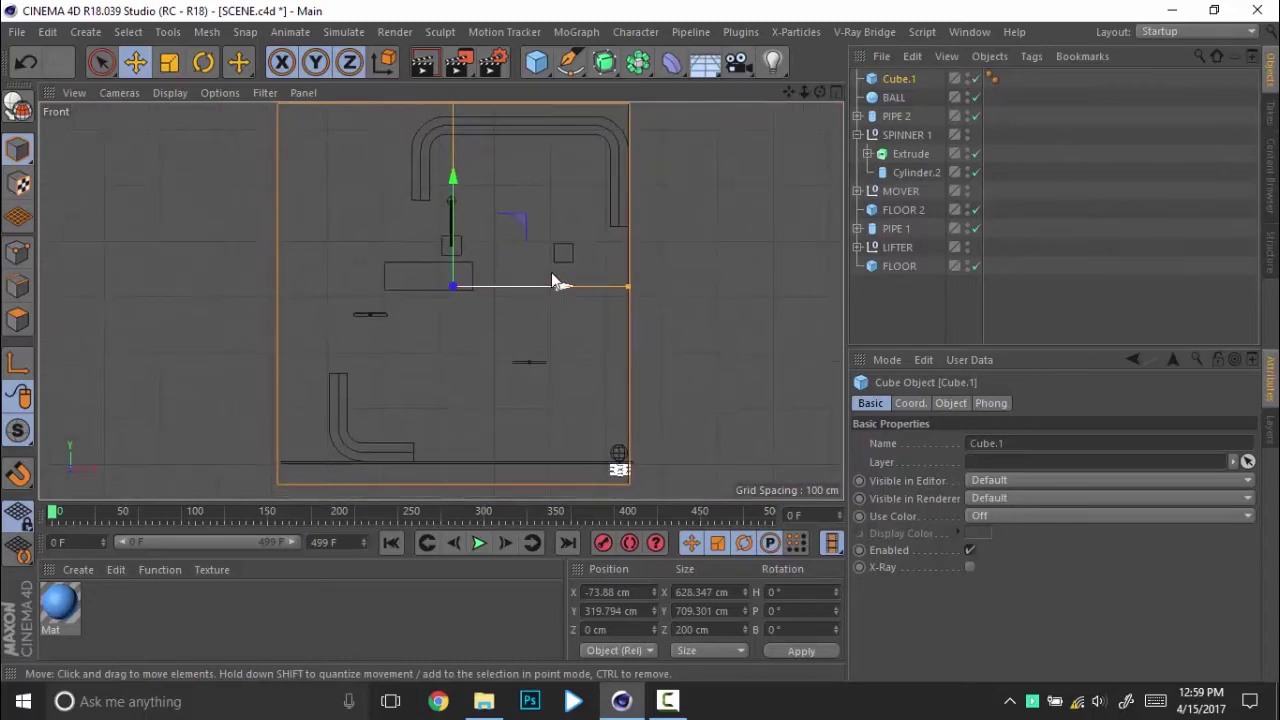
# Step: Shift the cube to about X -27 cm and narrow it to about 538 cm, fitting it to the outer sides of the pipes
pyautogui.moveTo(629, 288); pyautogui.dragTo(577, 294)
pyautogui.scroll(1, 642, 250)
pyautogui.scroll(1, 640, 255)
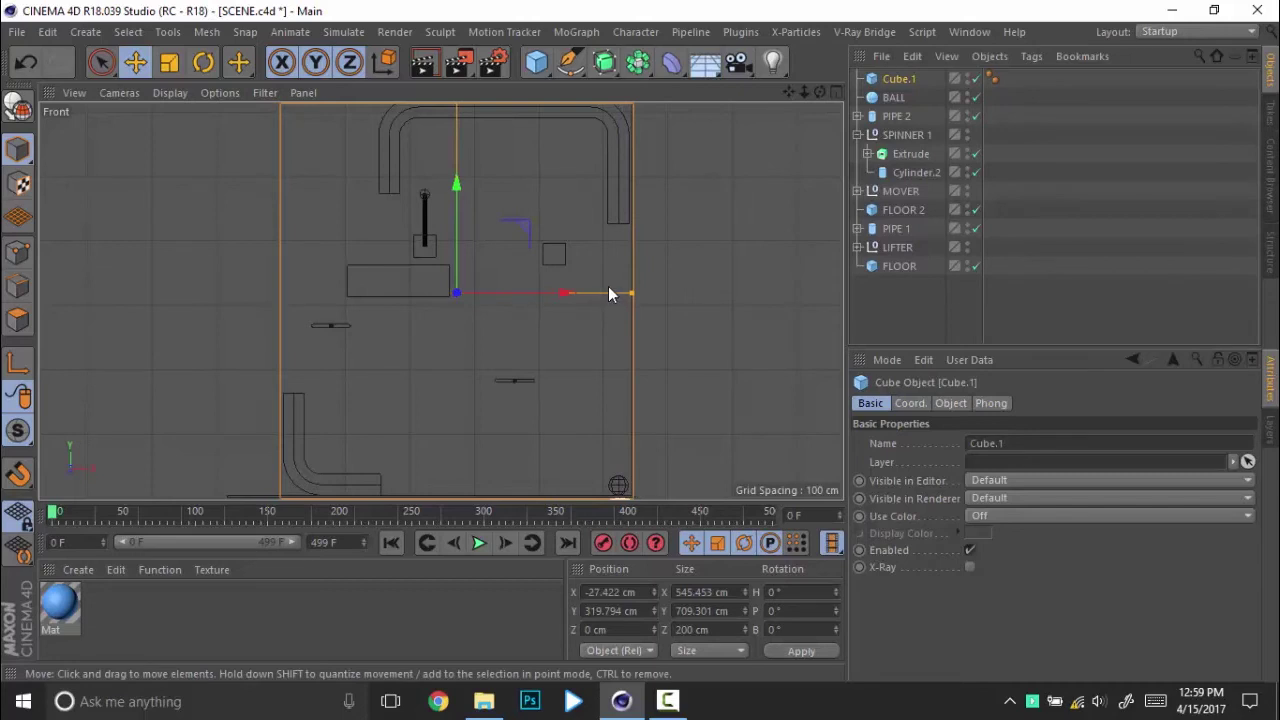
pyautogui.scroll(4, 610, 285)
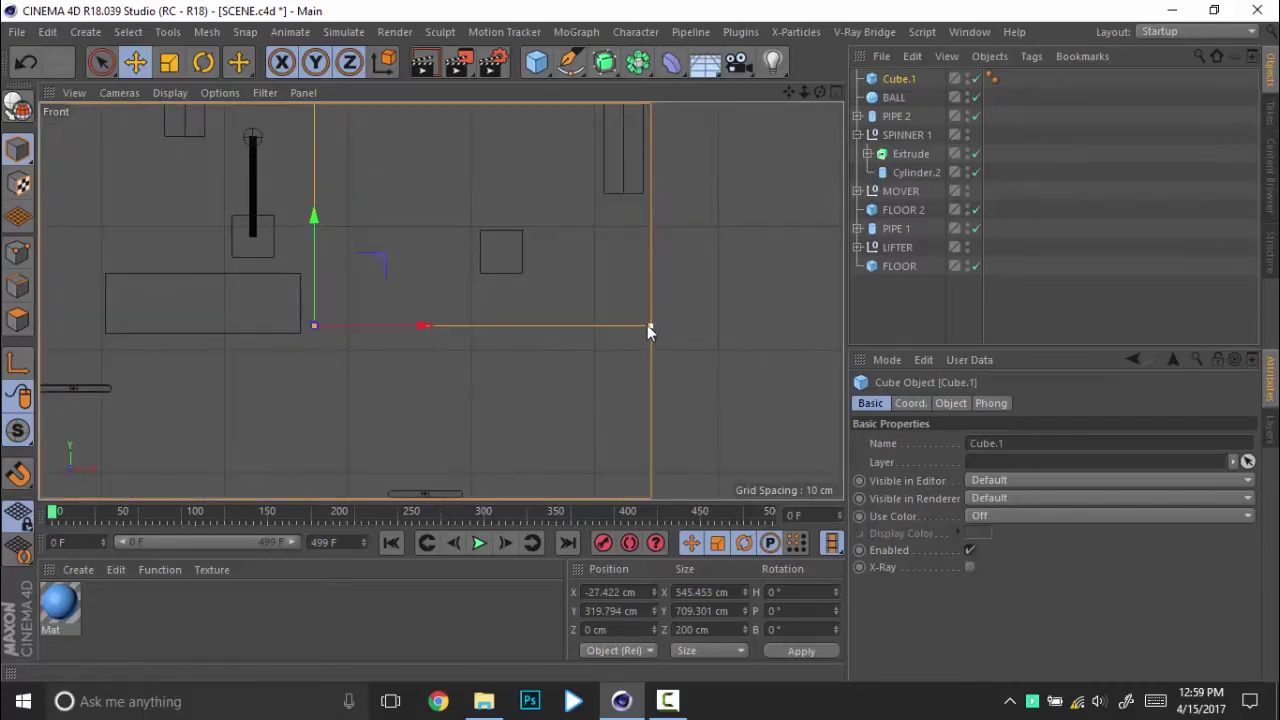
pyautogui.moveTo(647, 325); pyautogui.dragTo(646, 327)
# Step: Check the cube's side edges against both pipes and widen it to about 542 cm
pyautogui.keyDown('alt'); pyautogui.moveTo(634, 343); pyautogui.dragTo(564, 372, button='right'); pyautogui.keyUp('alt')
pyautogui.keyDown('alt'); pyautogui.moveTo(530, 400); pyautogui.dragTo(647, 246, button='middle'); pyautogui.keyUp('alt')
pyautogui.keyDown('alt'); pyautogui.moveTo(398, 366); pyautogui.dragTo(502, 382, button='right'); pyautogui.keyUp('alt')
pyautogui.keyDown('alt'); pyautogui.moveTo(645, 371); pyautogui.dragTo(582, 427, button='middle'); pyautogui.keyUp('alt')
pyautogui.keyDown('alt'); pyautogui.moveTo(617, 346); pyautogui.dragTo(581, 344, button='right'); pyautogui.keyUp('alt')
pyautogui.keyDown('alt'); pyautogui.moveTo(556, 350); pyautogui.dragTo(388, 489, button='middle'); pyautogui.keyUp('alt')
pyautogui.keyDown('alt'); pyautogui.moveTo(720, 249); pyautogui.dragTo(686, 268, button='right'); pyautogui.keyUp('alt')
pyautogui.keyDown('alt'); pyautogui.moveTo(784, 178); pyautogui.dragTo(476, 262, button='middle'); pyautogui.keyUp('alt')
pyautogui.keyDown('alt'); pyautogui.moveTo(629, 197); pyautogui.dragTo(717, 282, button='right'); pyautogui.keyUp('alt')
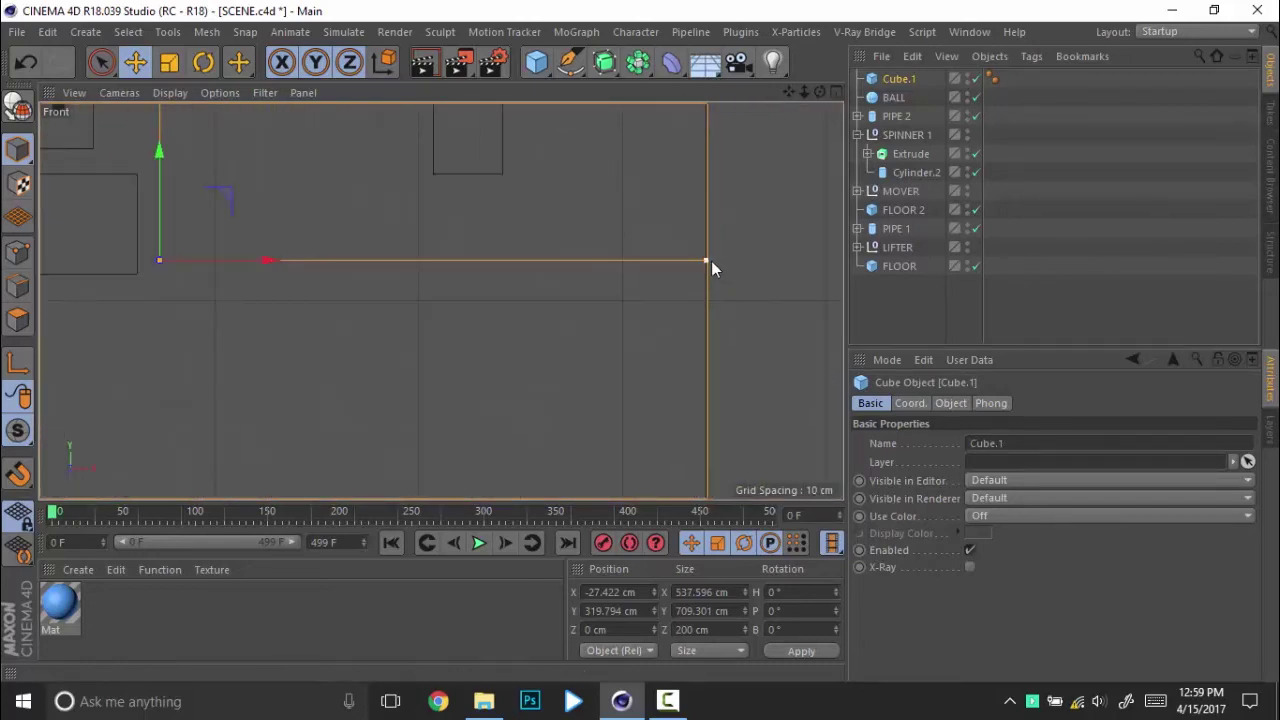
pyautogui.moveTo(709, 261); pyautogui.dragTo(709, 266)
pyautogui.scroll(-4, 709, 266)
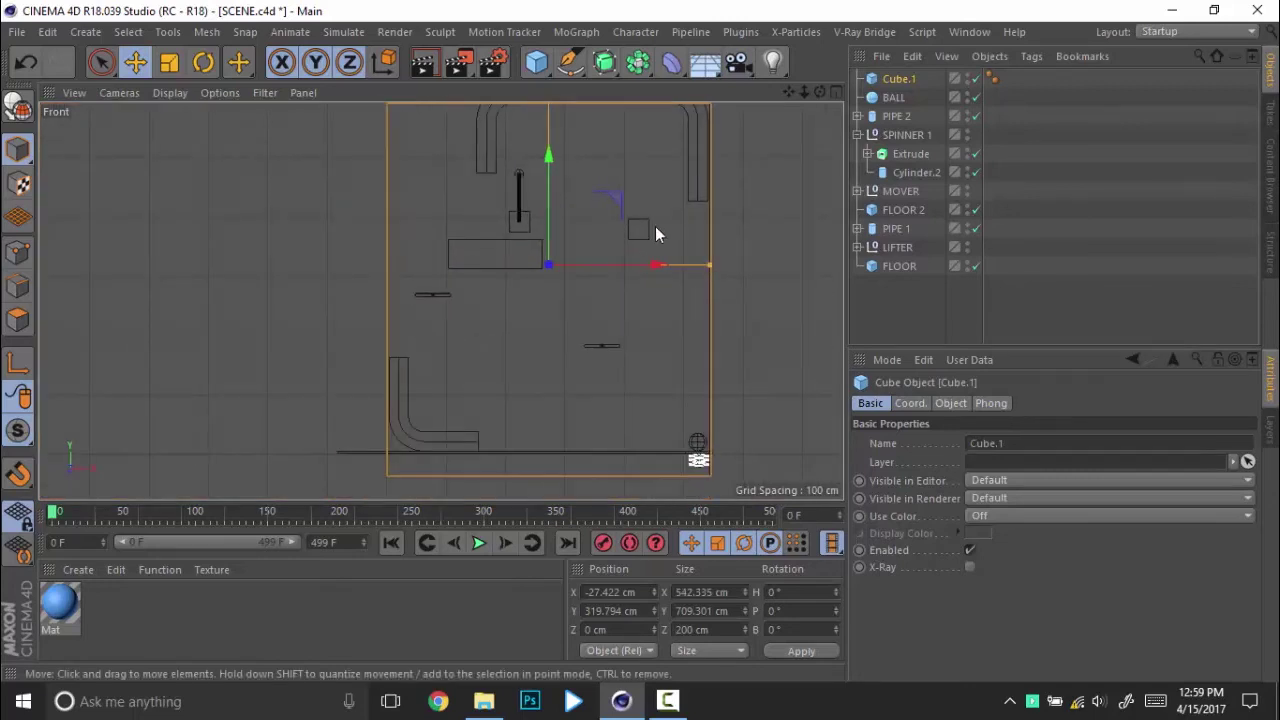
# Step: Nudge the cube along X to about -28.3 cm and check its edges against the lower pipe and the ball
pyautogui.scroll(4, 514, 315)
pyautogui.moveTo(808, 200); pyautogui.dragTo(796, 210)
pyautogui.scroll(-4, 796, 212)
pyautogui.scroll(1, 627, 271)
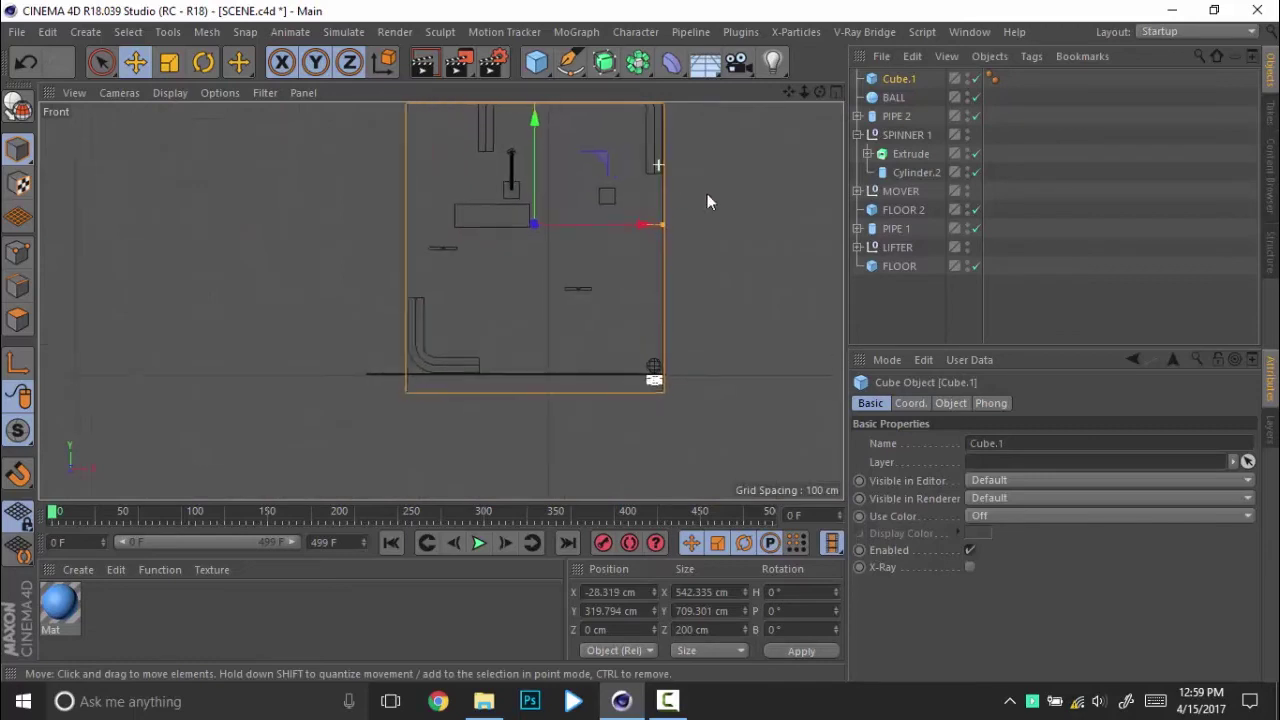
pyautogui.scroll(5, 797, 235)
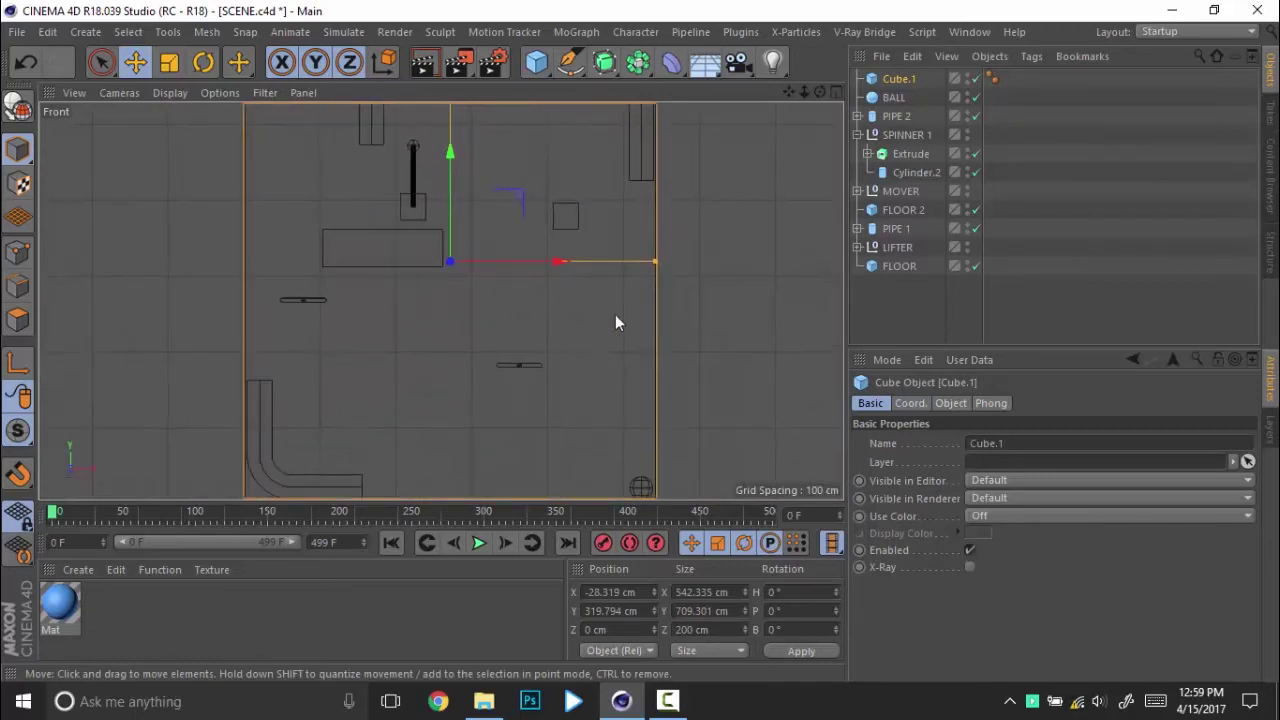
pyautogui.scroll(3, 498, 276)
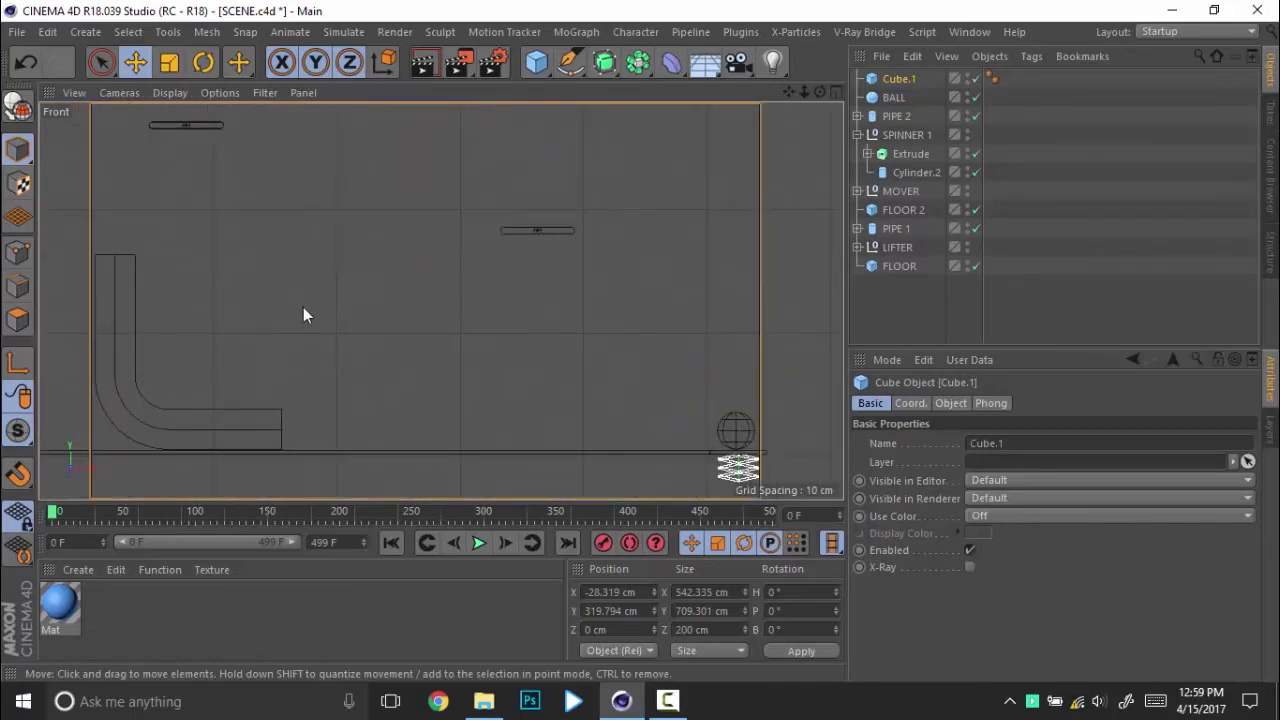
# Step: Inspect how the cube encloses the course in the front view and in the perspective view
pyautogui.keyDown('alt'); pyautogui.moveTo(305, 308); pyautogui.dragTo(420, 206, button='middle'); pyautogui.keyUp('alt')
pyautogui.scroll(-1, 548, 224)
pyautogui.keyDown('alt'); pyautogui.moveTo(497, 335); pyautogui.dragTo(374, 539, button='middle'); pyautogui.keyUp('alt')
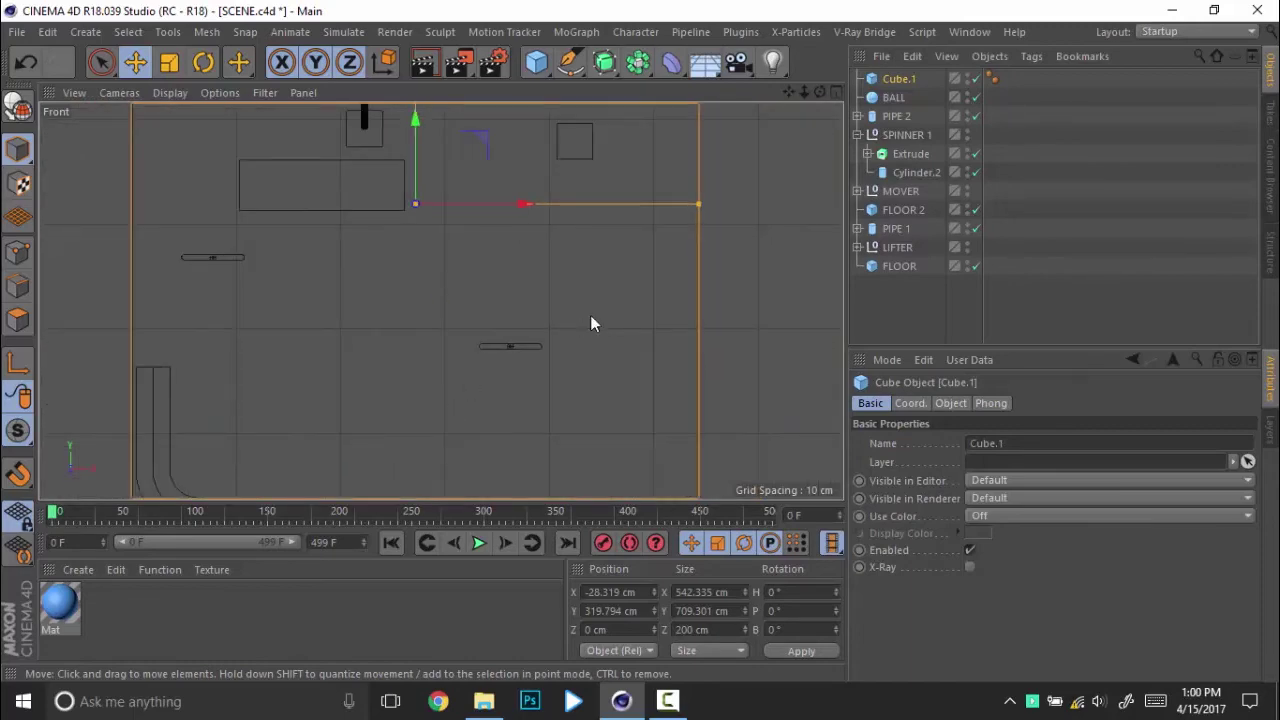
pyautogui.scroll(-4, 590, 323)
pyautogui.moveTo(586, 220); pyautogui.dragTo(565, 315, button='middle')
pyautogui.middleClick(671, 299)
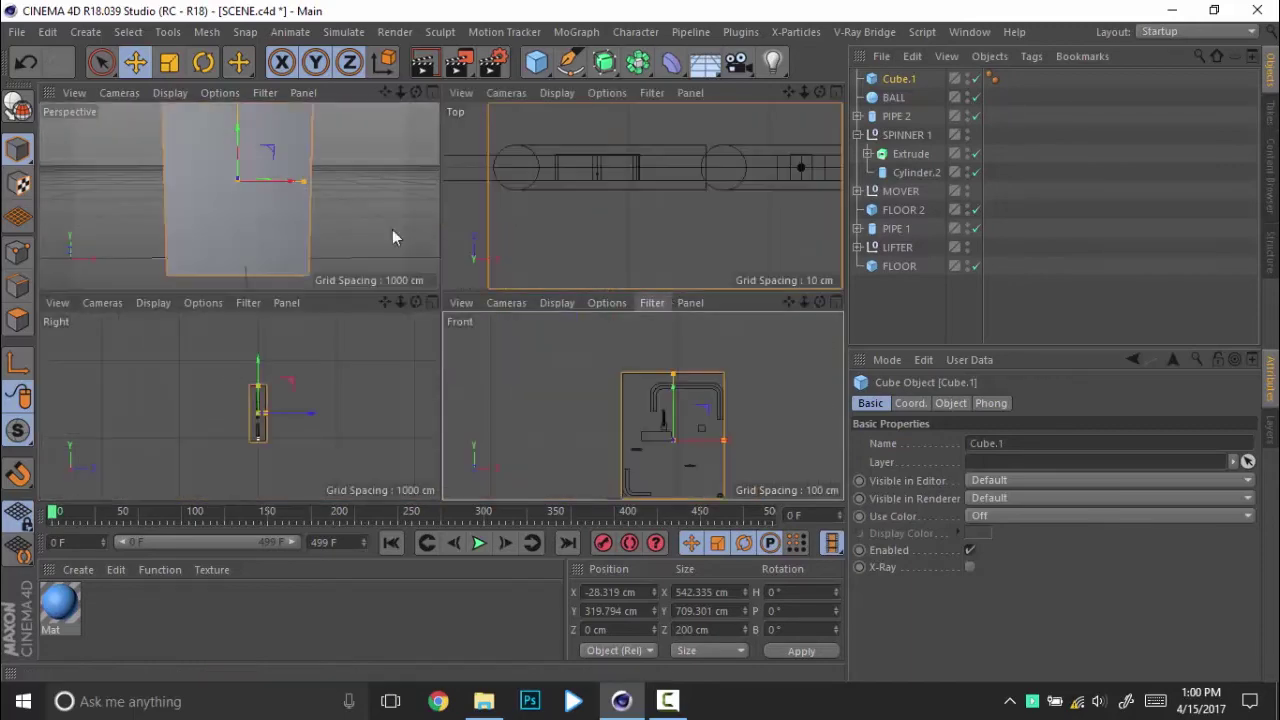
pyautogui.middleClick(294, 183)
pyautogui.keyDown('alt'); pyautogui.moveTo(294, 183); pyautogui.dragTo(561, 336); pyautogui.keyUp('alt')
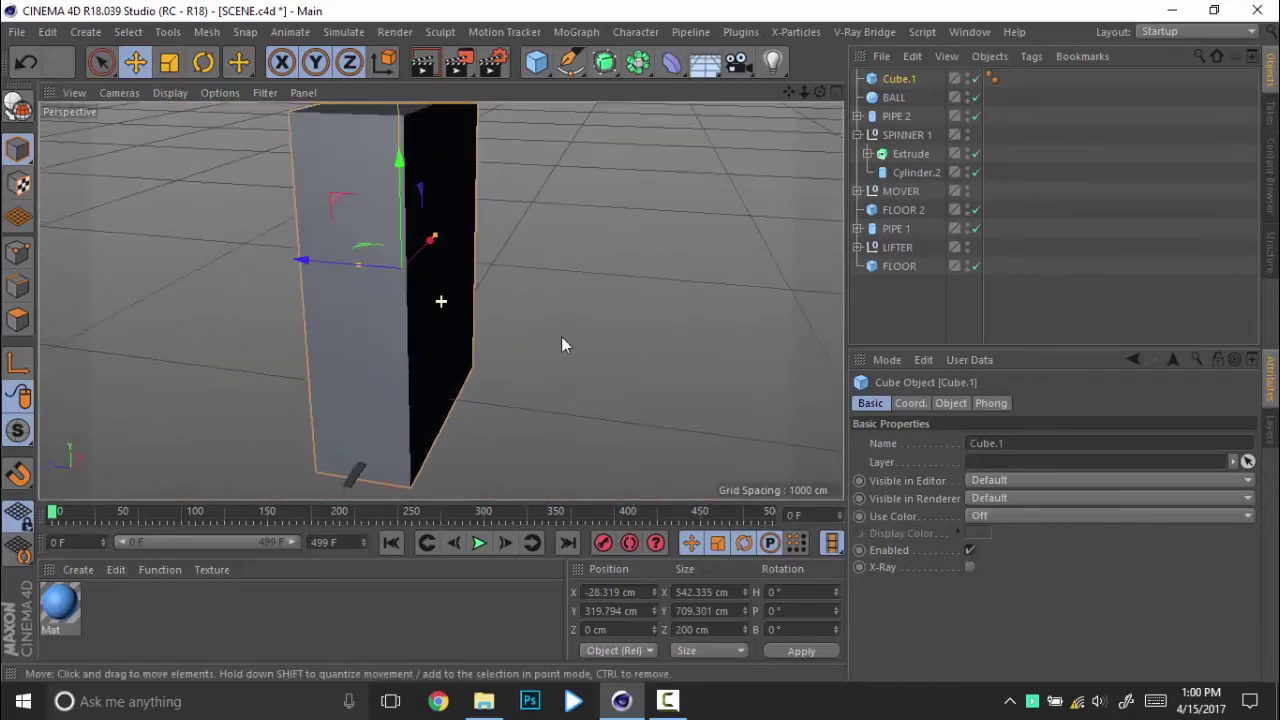
# Step: Reduce the cube's depth along Z to about 39.8 cm, fitting it closely around the pipes in the side view
pyautogui.middleClick(553, 416)
pyautogui.middleClick(377, 400)
pyautogui.scroll(4, 479, 322)
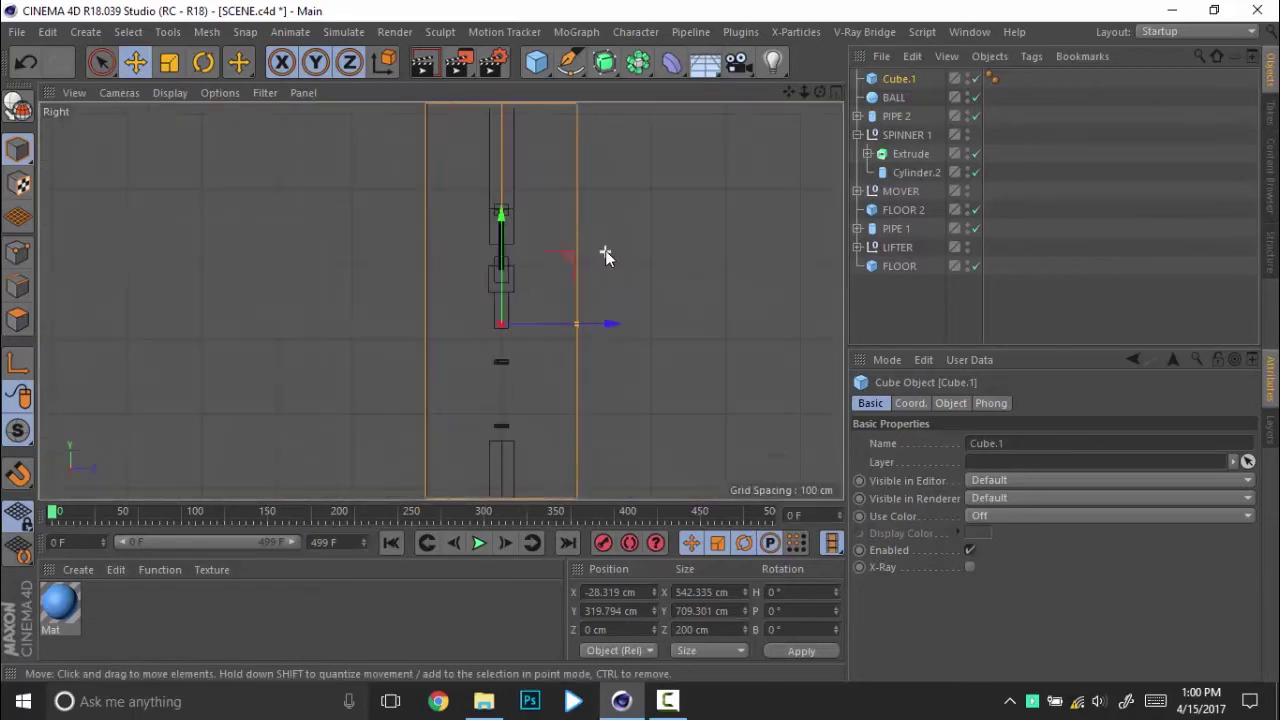
pyautogui.moveTo(569, 323); pyautogui.dragTo(516, 327)
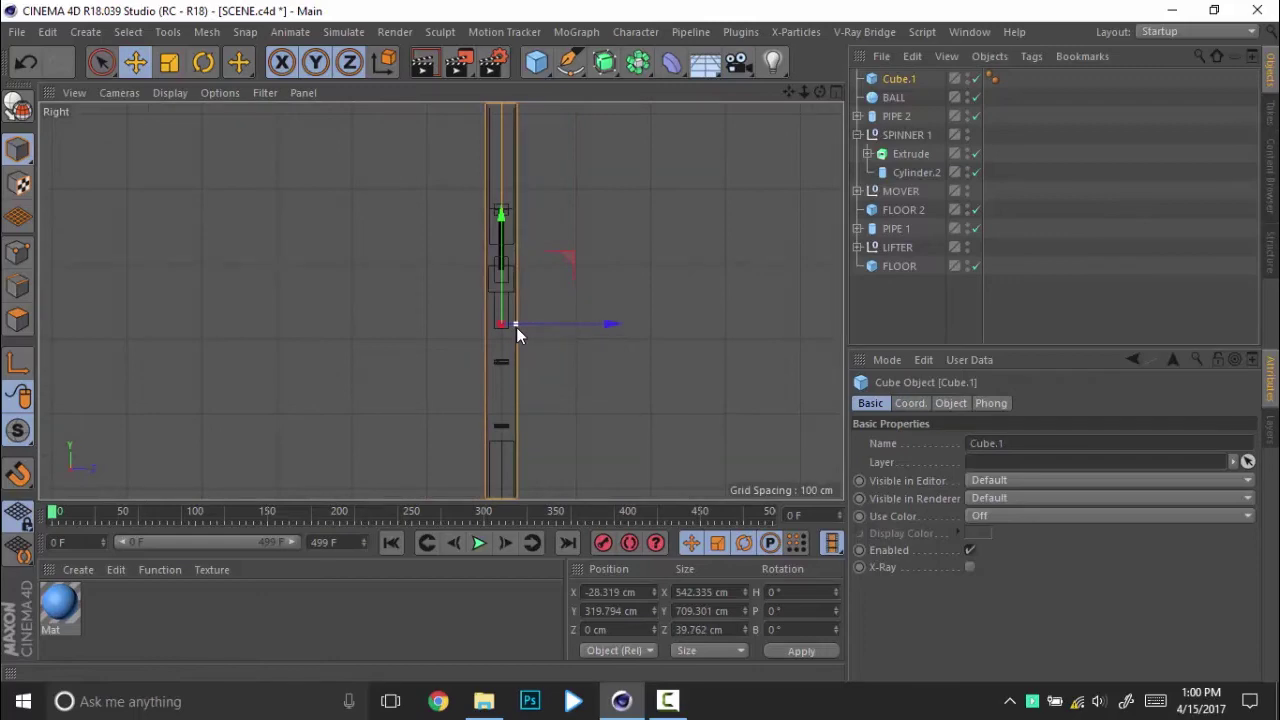
pyautogui.moveTo(517, 343)
pyautogui.keyDown('alt'); pyautogui.mouseDown(button='middle')
pyautogui.moveTo(509, 168)
pyautogui.moveTo(493, 415)
pyautogui.mouseUp(button='middle'); pyautogui.keyUp('alt')
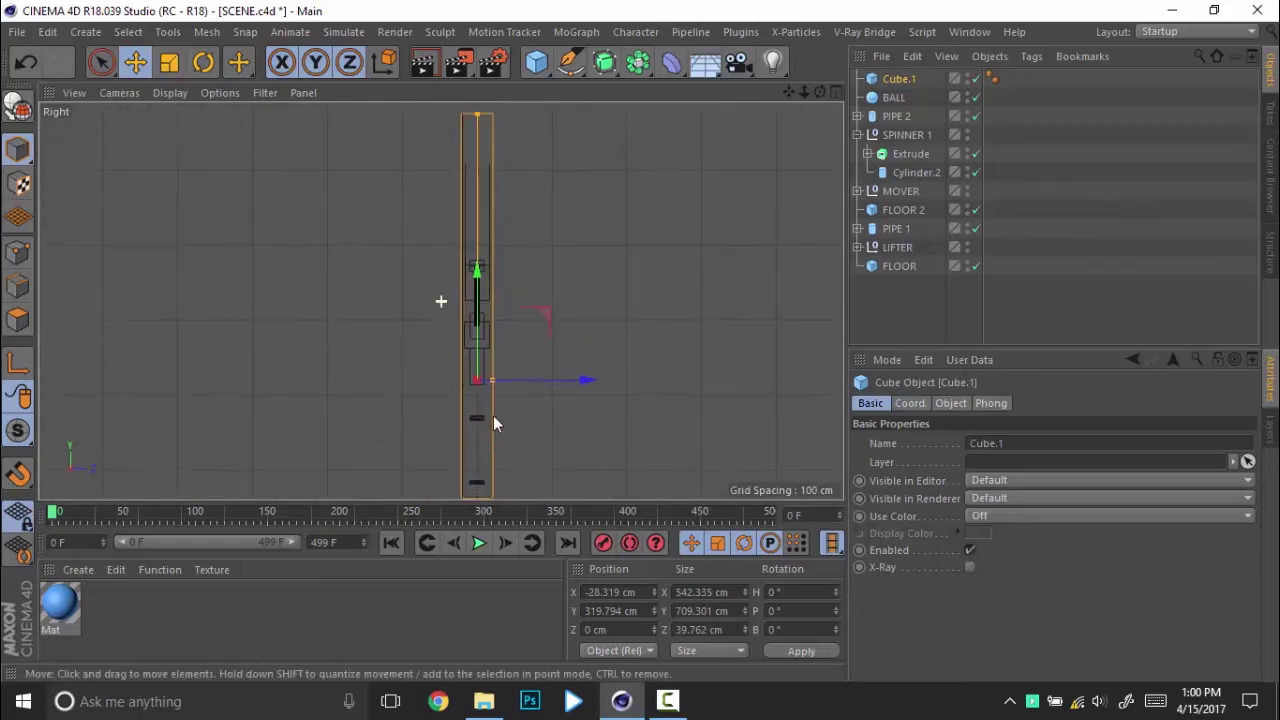
# Step: Enable X-Ray on the cube so the course shows through it in the perspective view, and clear the selection
pyautogui.middleClick(543, 377)
pyautogui.middleClick(214, 251)
pyautogui.keyDown('alt'); pyautogui.moveTo(536, 264); pyautogui.dragTo(374, 266); pyautogui.keyUp('alt')
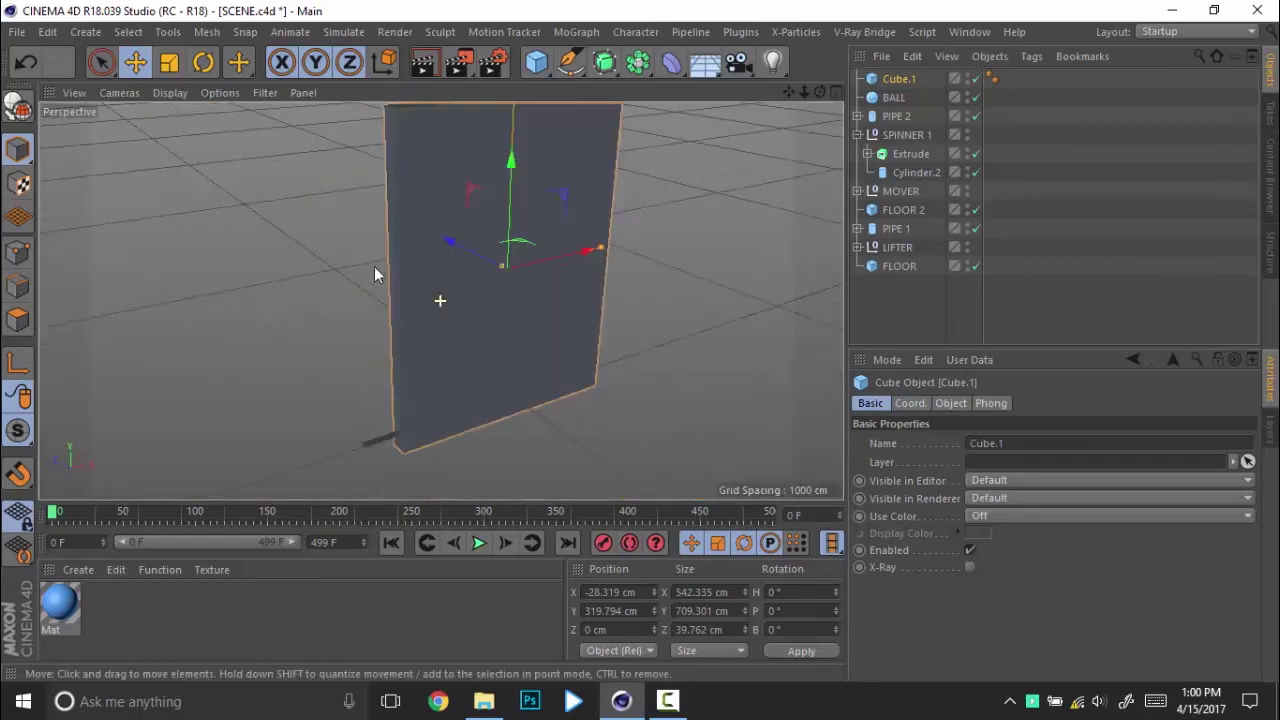
pyautogui.scroll(-3, 374, 268)
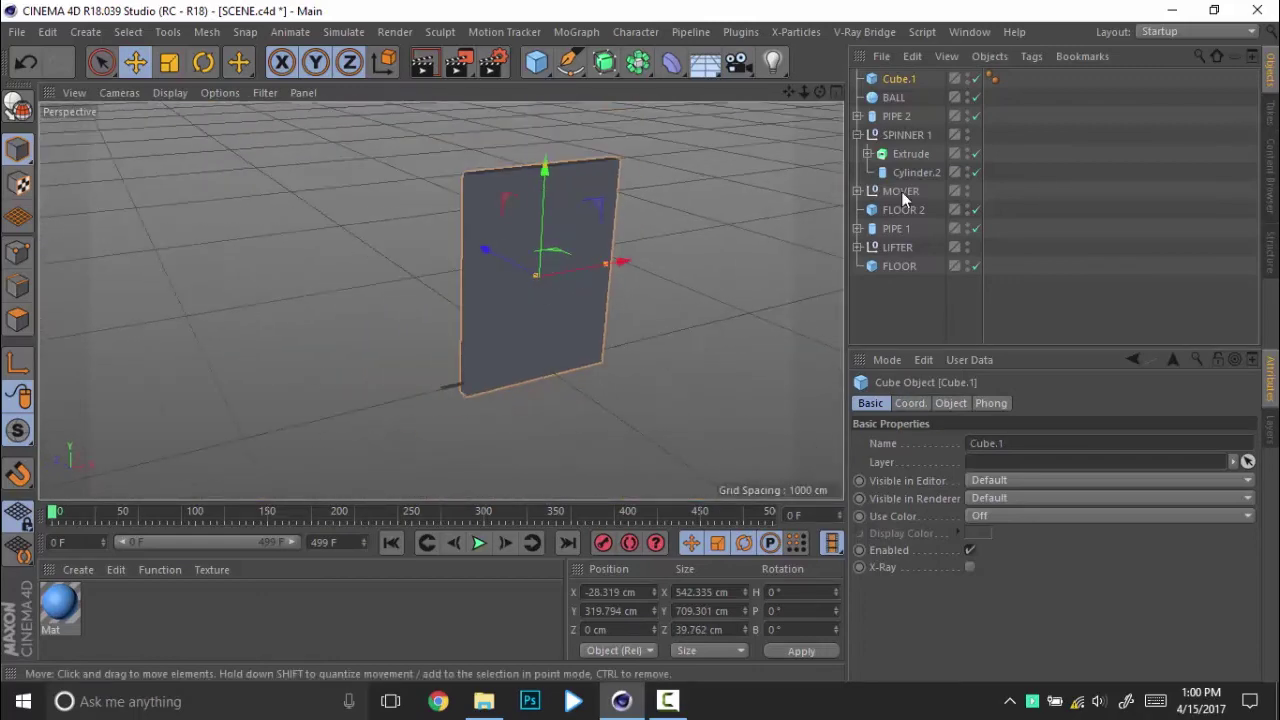
pyautogui.click(971, 569)
pyautogui.click(1051, 217)
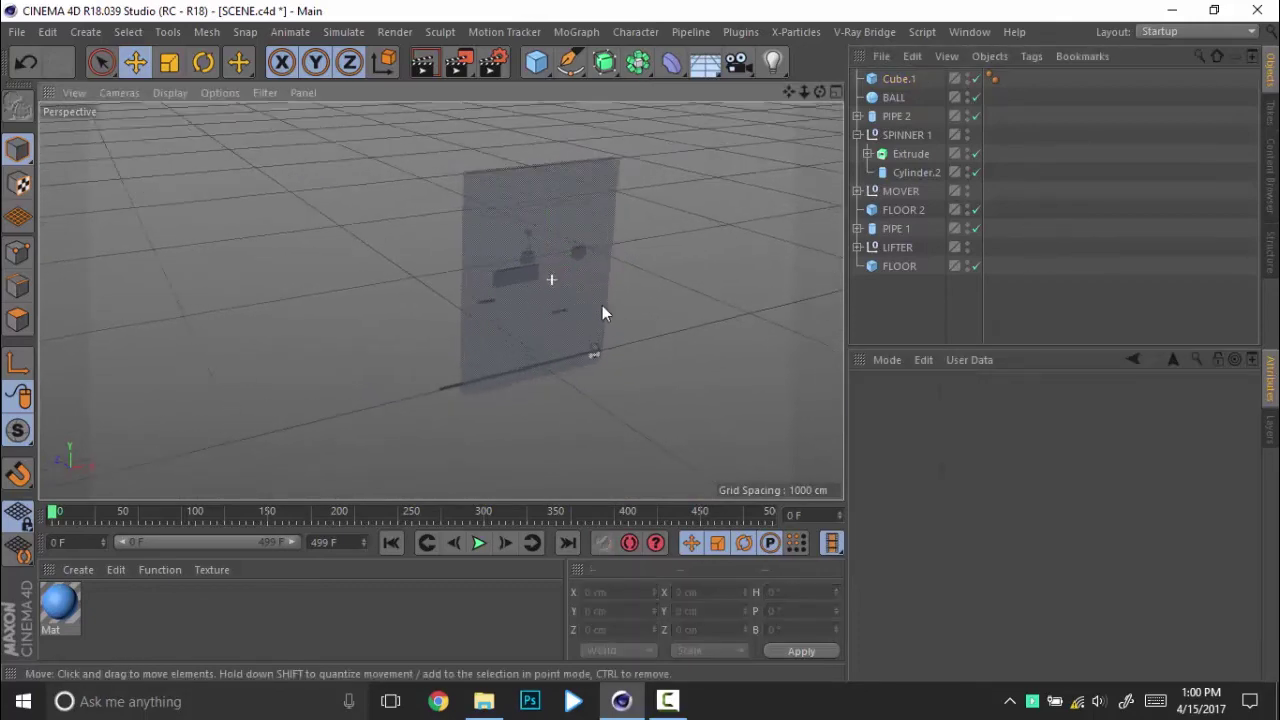
pyautogui.keyDown('alt'); pyautogui.moveTo(602, 313); pyautogui.dragTo(630, 328); pyautogui.keyUp('alt')
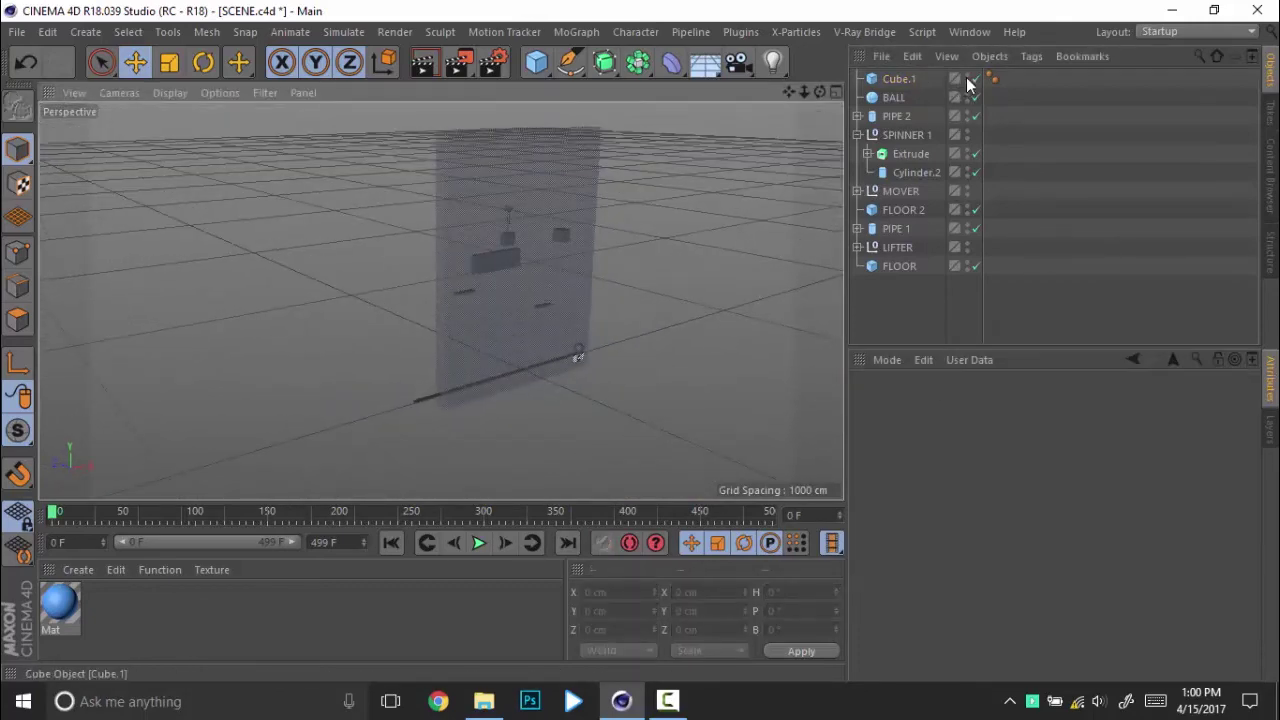
# Step: Hide the cube in both the editor and the renderer, and disable the object
pyautogui.click(968, 77)
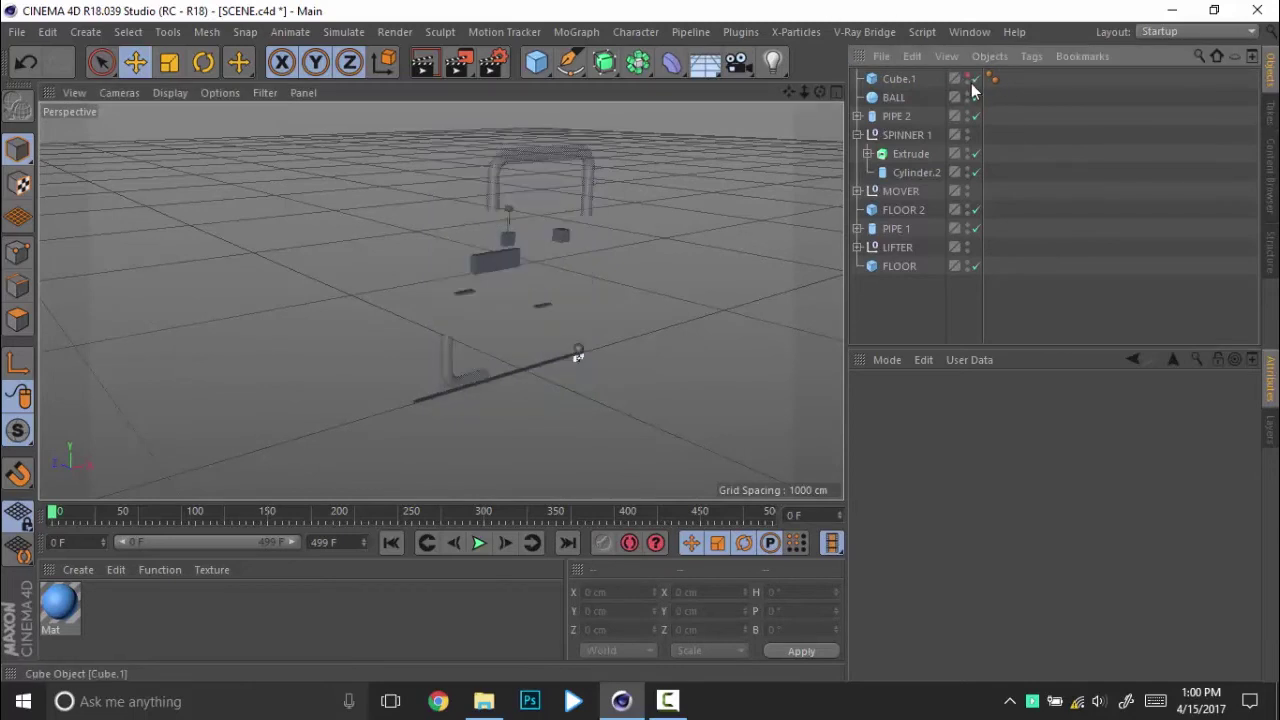
pyautogui.click(970, 82)
pyautogui.keyDown('alt'); pyautogui.moveTo(471, 209); pyautogui.dragTo(600, 230, button='right'); pyautogui.keyUp('alt')
pyautogui.keyDown('alt'); pyautogui.moveTo(600, 230); pyautogui.dragTo(477, 237, button='middle'); pyautogui.keyUp('alt')
pyautogui.keyDown('alt'); pyautogui.moveTo(477, 237); pyautogui.dragTo(396, 221); pyautogui.keyUp('alt')
# Step: Rename the cube OUTLINE and move it to the end of the object list, below FLOOR
pyautogui.click(904, 80)
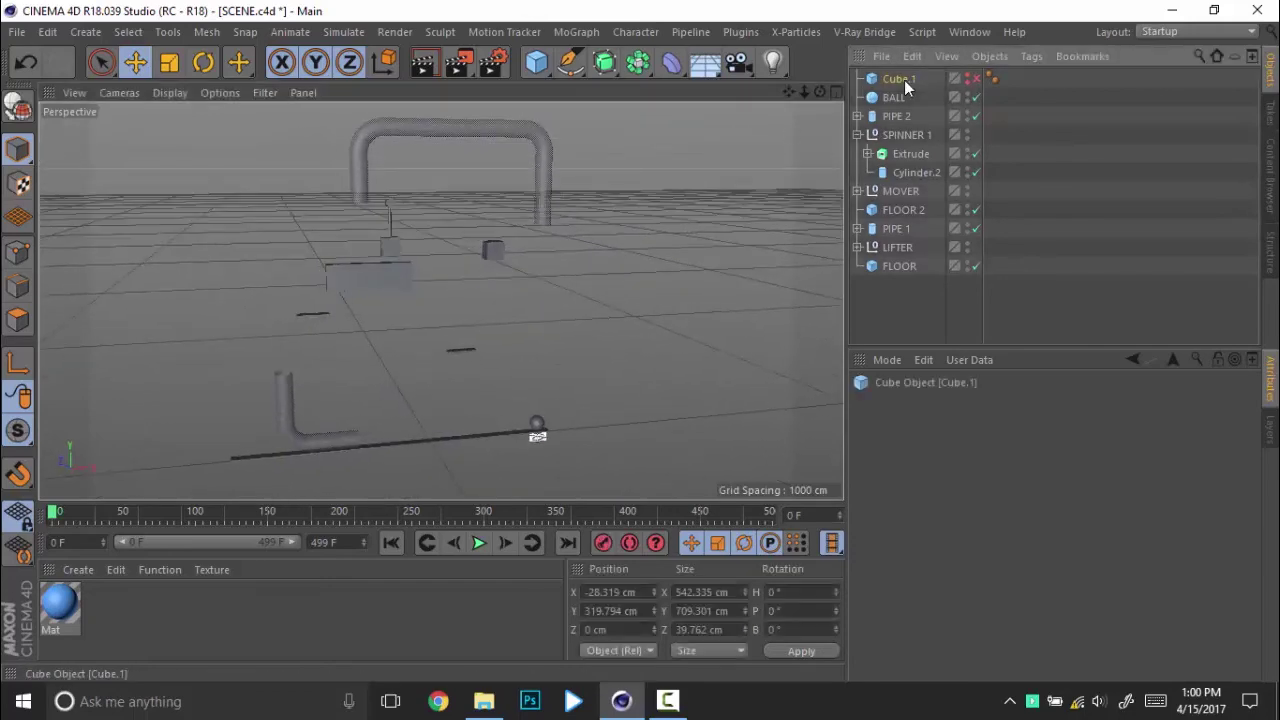
pyautogui.doubleClick(904, 80)
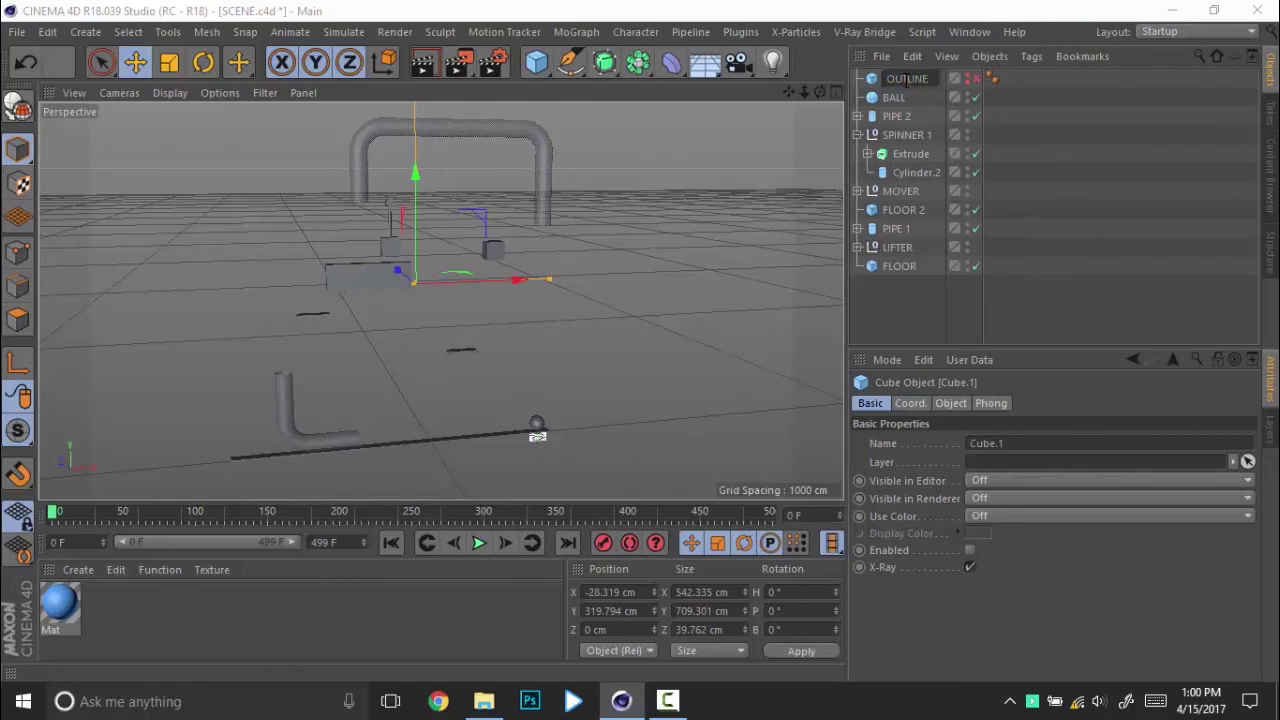
pyautogui.press('Return')
pyautogui.moveTo(904, 80); pyautogui.dragTo(879, 291)
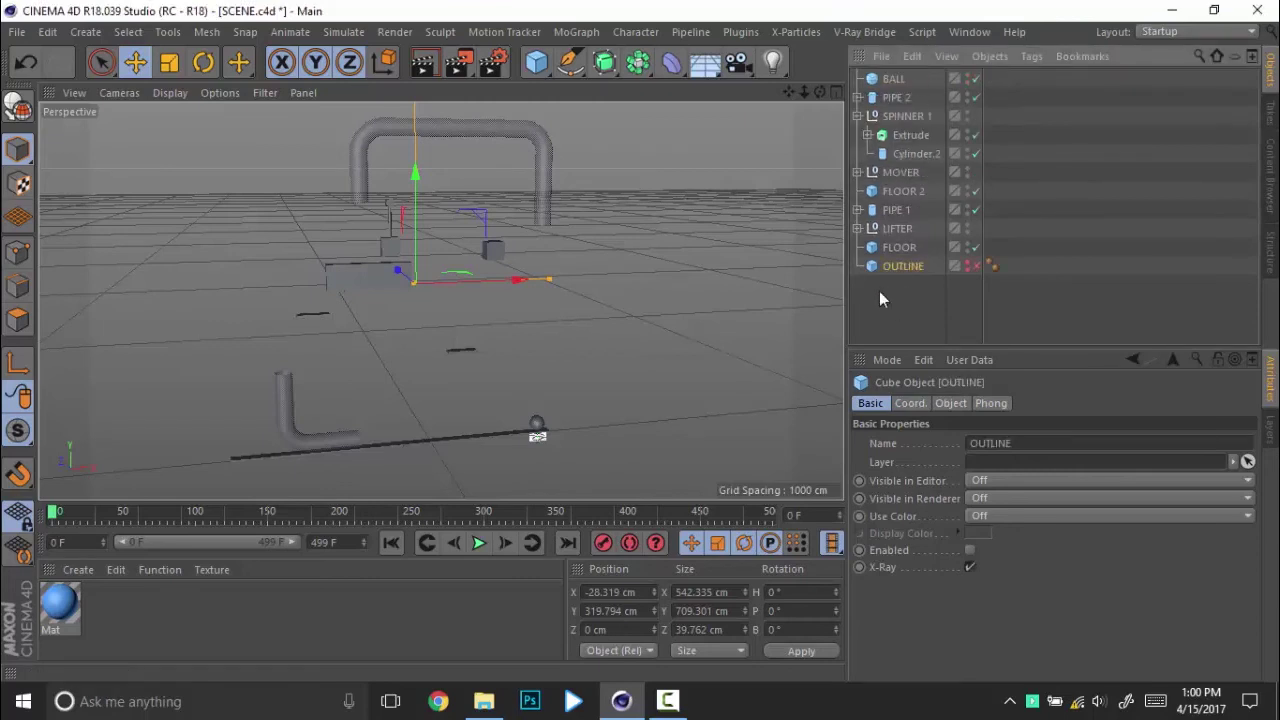
pyautogui.rightClick(900, 266)
pyautogui.moveTo(1001, 150)
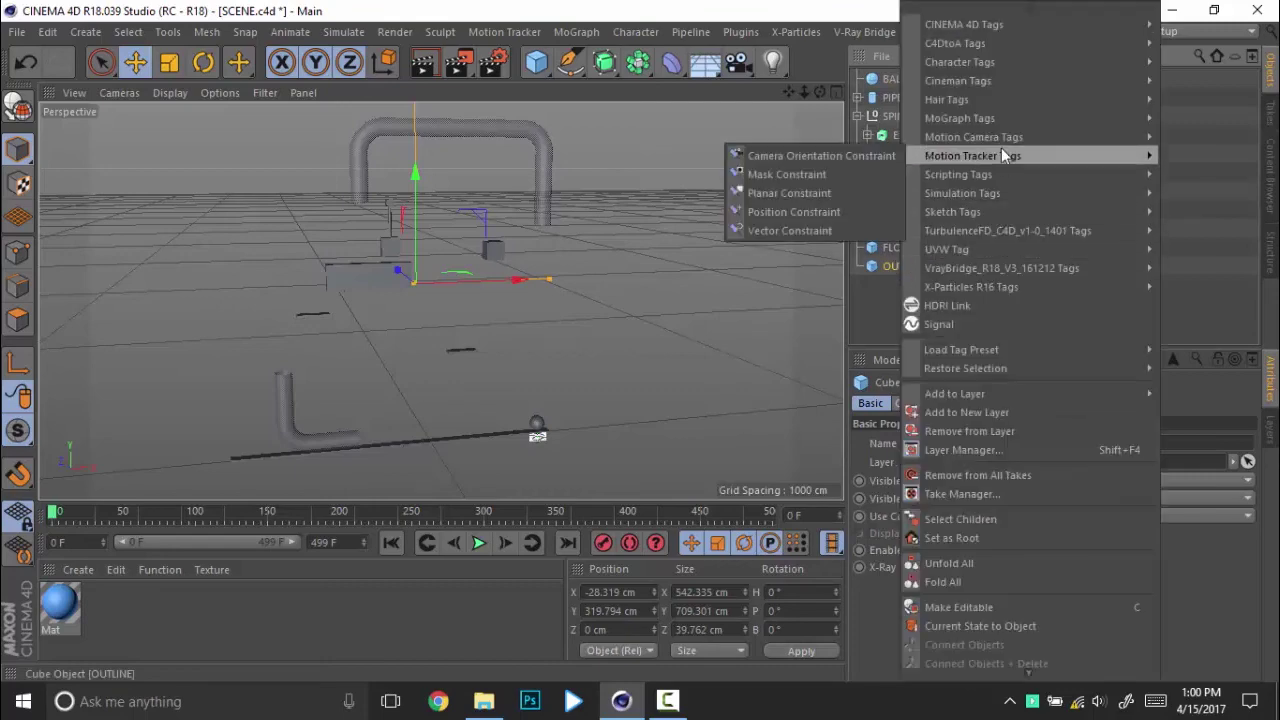
pyautogui.click(1228, 287)
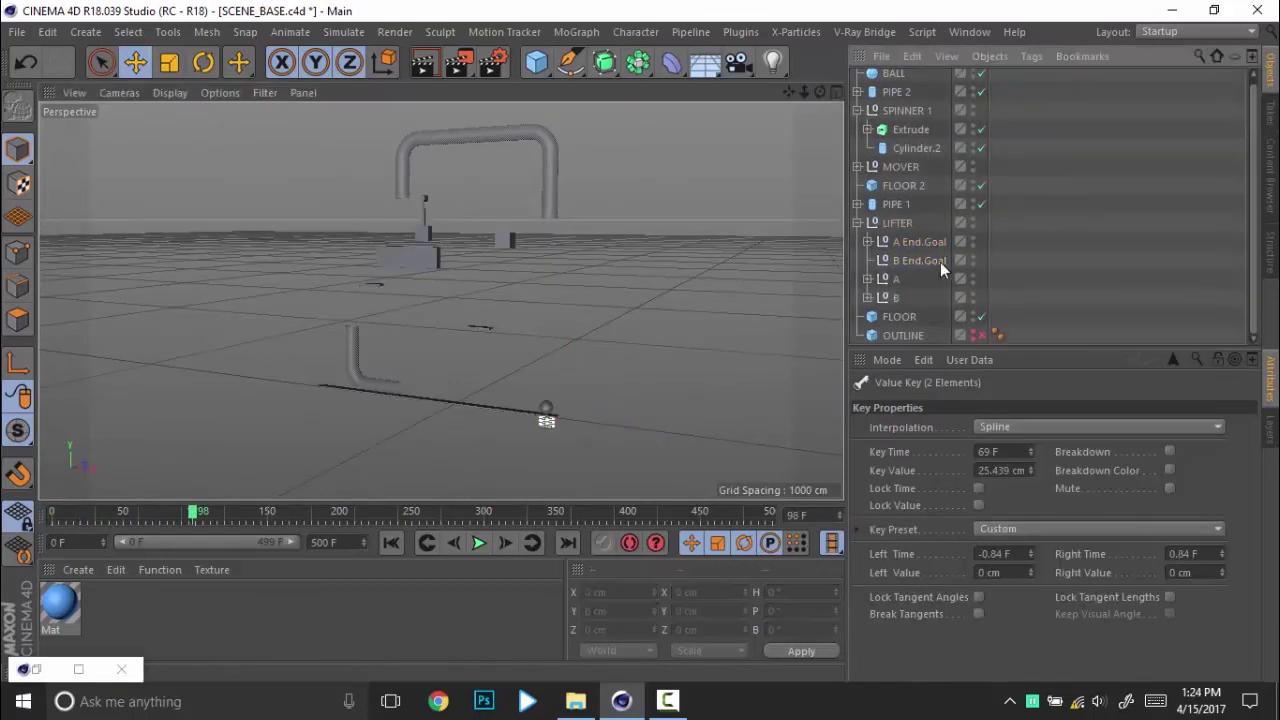
# Step: Add a Collider Body simulation tag to the BASE cube inside the LIFTER's A End.Goal and show the tag's collision settings
pyautogui.click(868, 241)
pyautogui.scroll(5, 535, 426)
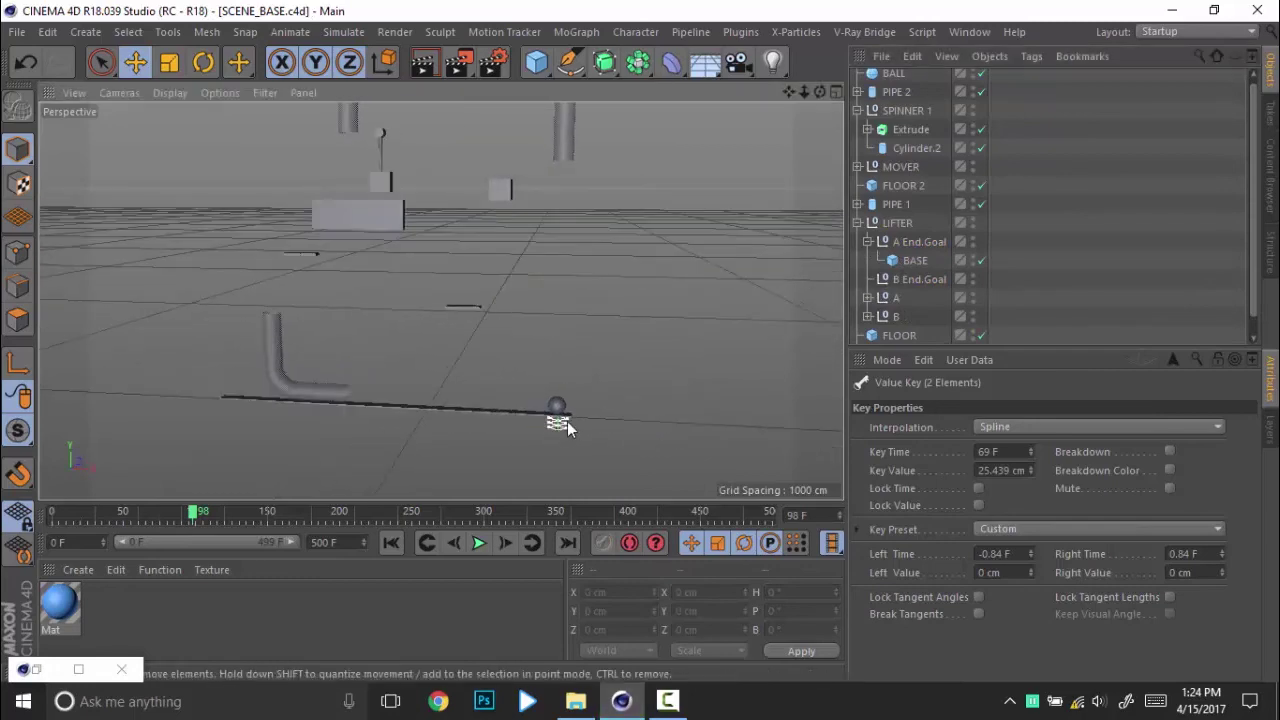
pyautogui.keyDown('alt'); pyautogui.moveTo(569, 420); pyautogui.dragTo(571, 436, button='middle'); pyautogui.keyUp('alt')
pyautogui.rightClick(901, 262)
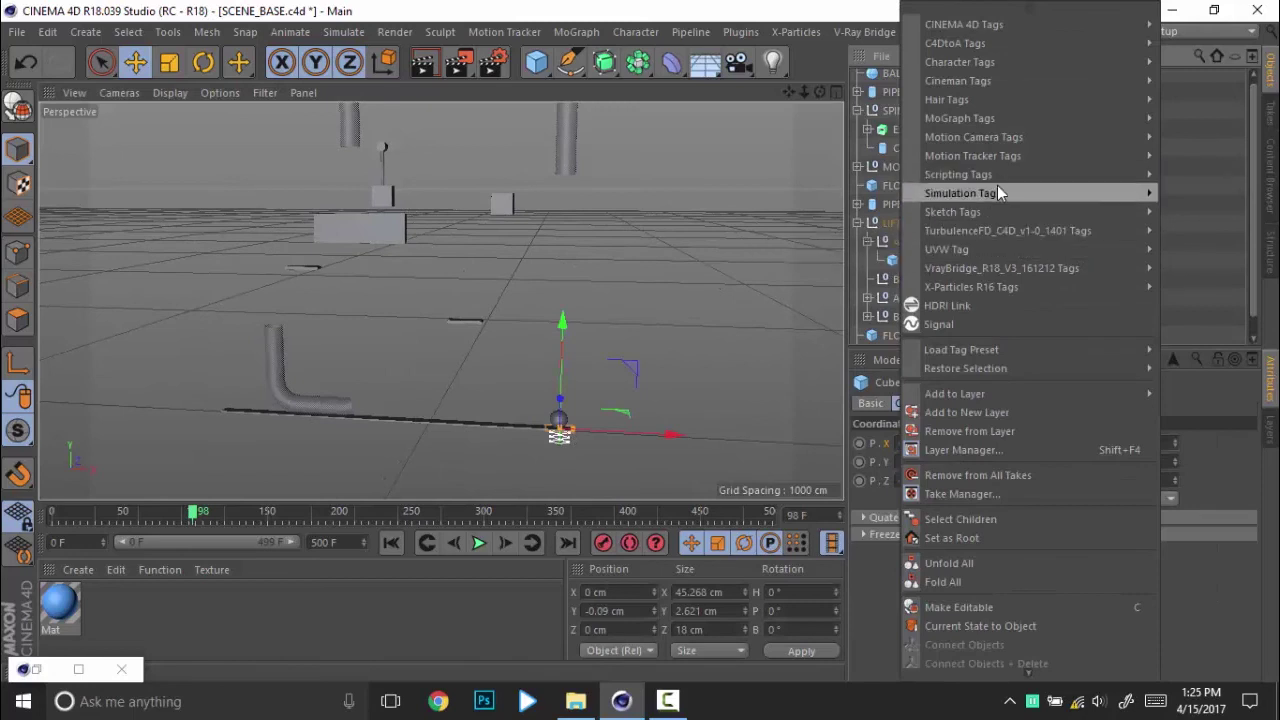
pyautogui.moveTo(999, 192)
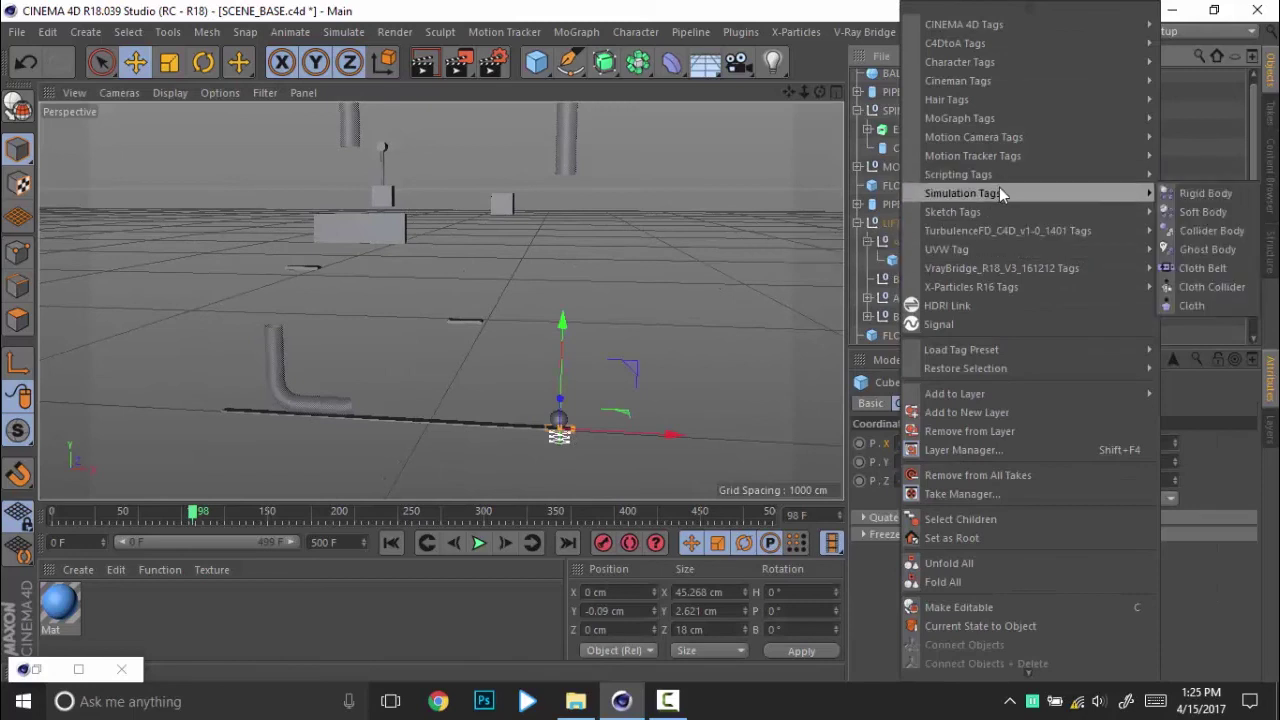
pyautogui.click(1212, 231)
pyautogui.click(1099, 224)
pyautogui.click(997, 260)
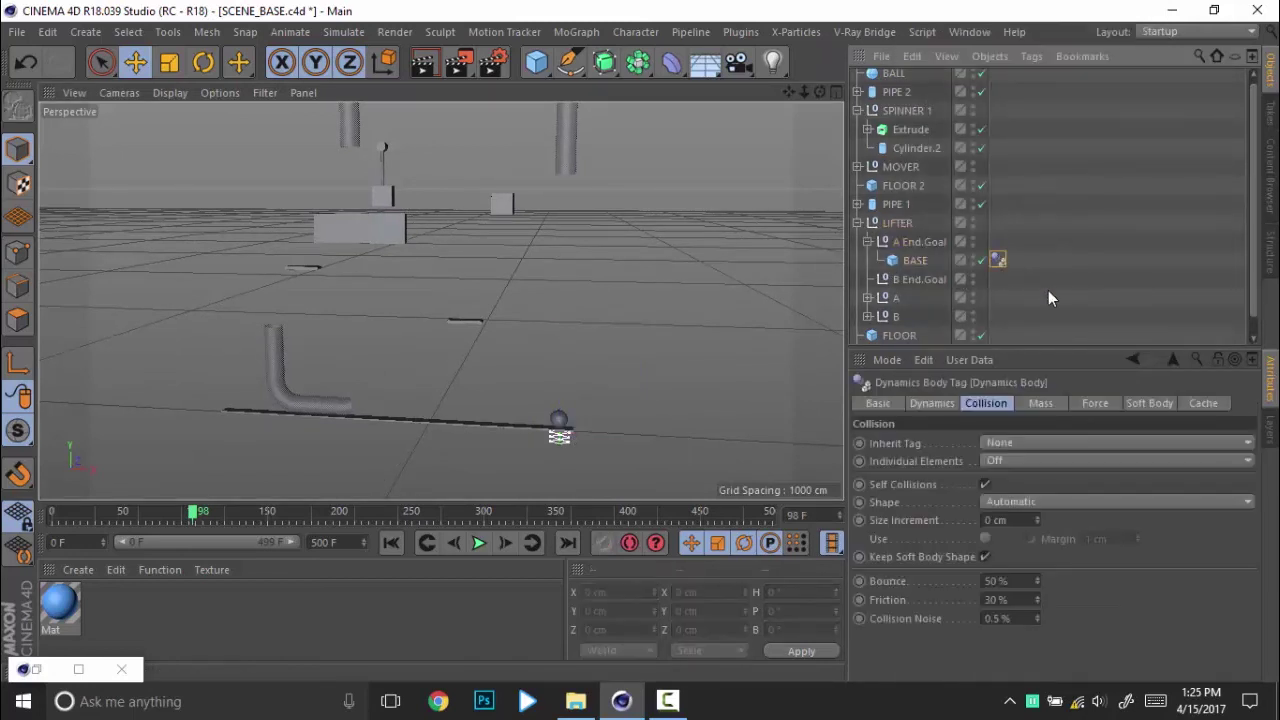
# Step: Rewind the timeline to frame 0 and add a Rigid Body simulation tag to the BALL
pyautogui.keyDown('alt'); pyautogui.moveTo(540, 423); pyautogui.dragTo(571, 438, button='right'); pyautogui.keyUp('alt')
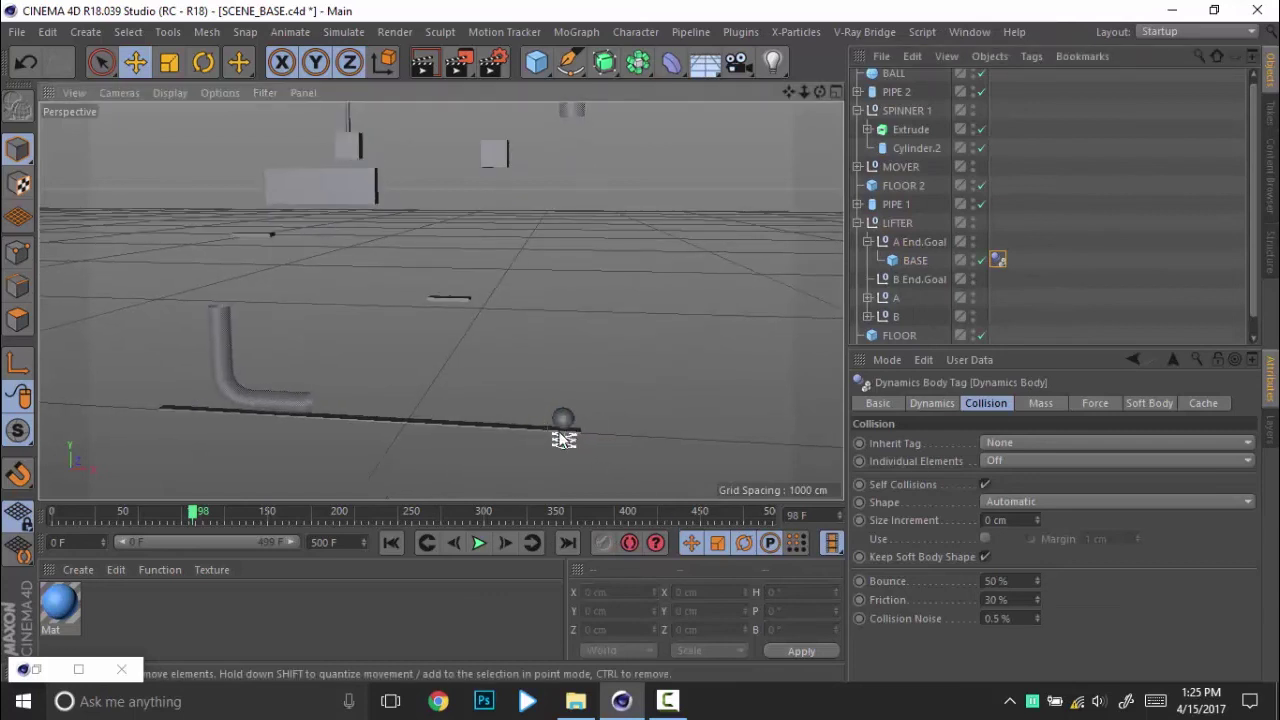
pyautogui.keyDown('alt'); pyautogui.moveTo(588, 416); pyautogui.dragTo(564, 422, button='middle'); pyautogui.keyUp('alt')
pyautogui.moveTo(564, 430)
pyautogui.keyDown('alt'); pyautogui.mouseDown()
pyautogui.moveTo(577, 423)
pyautogui.moveTo(566, 449)
pyautogui.mouseUp(); pyautogui.keyUp('alt')
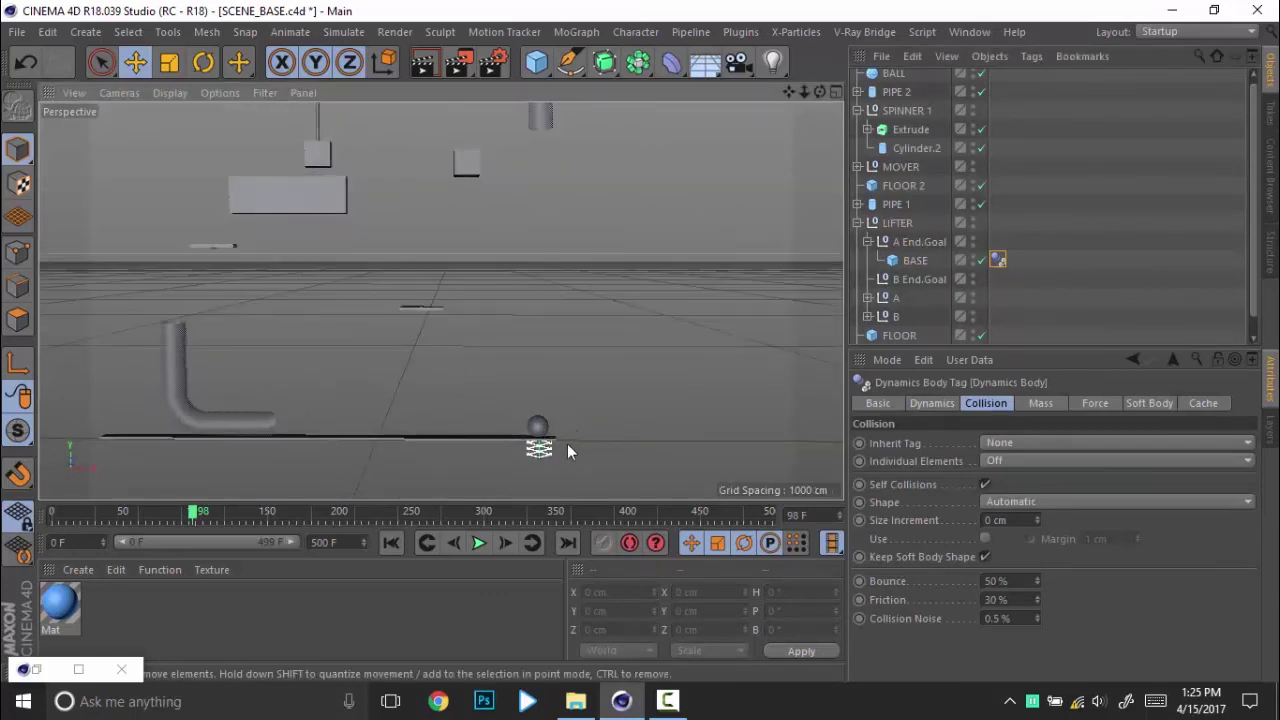
pyautogui.click(391, 542)
pyautogui.scroll(-2, 514, 453)
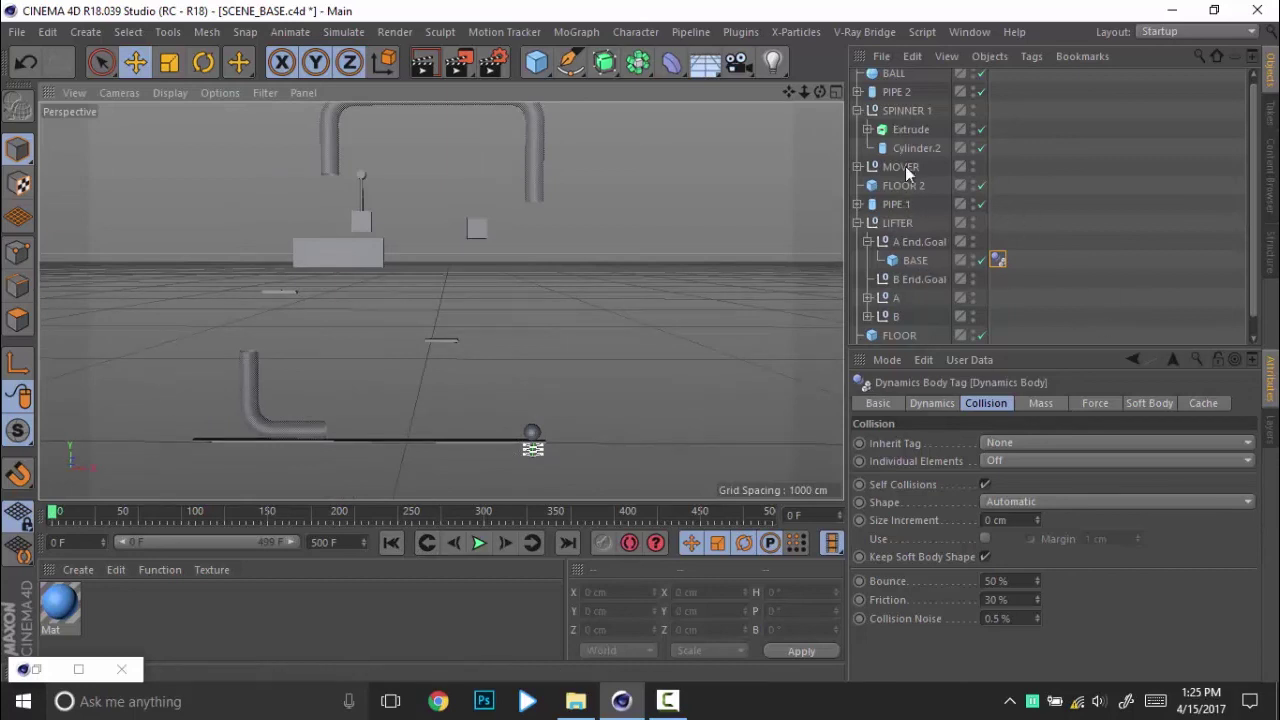
pyautogui.click(893, 74)
pyautogui.rightClick(895, 74)
pyautogui.moveTo(1011, 184)
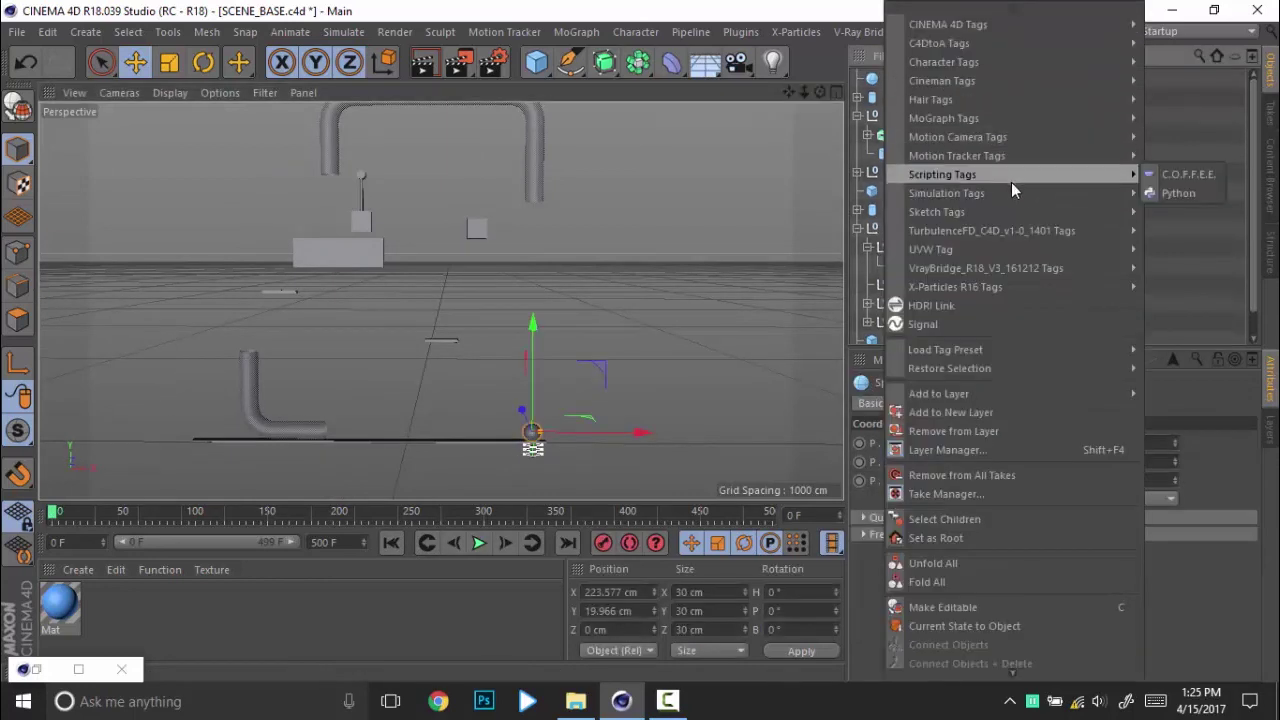
pyautogui.click(1209, 194)
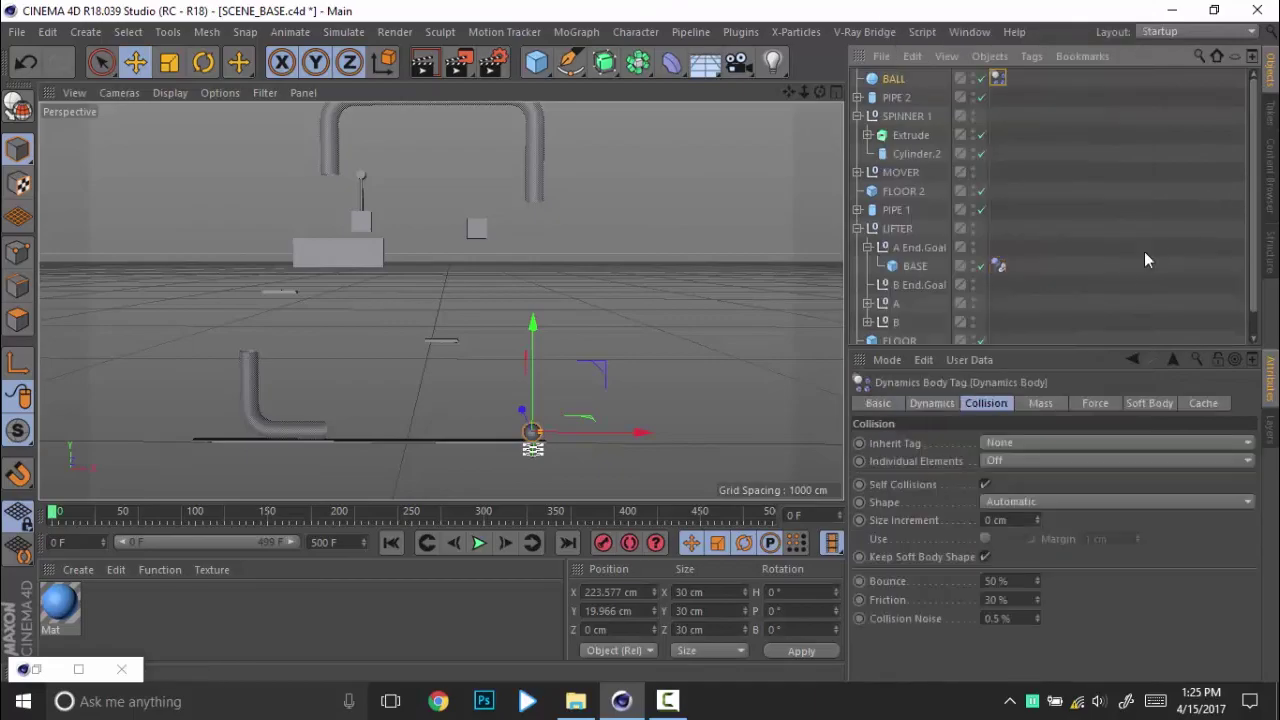
pyautogui.click(1144, 251)
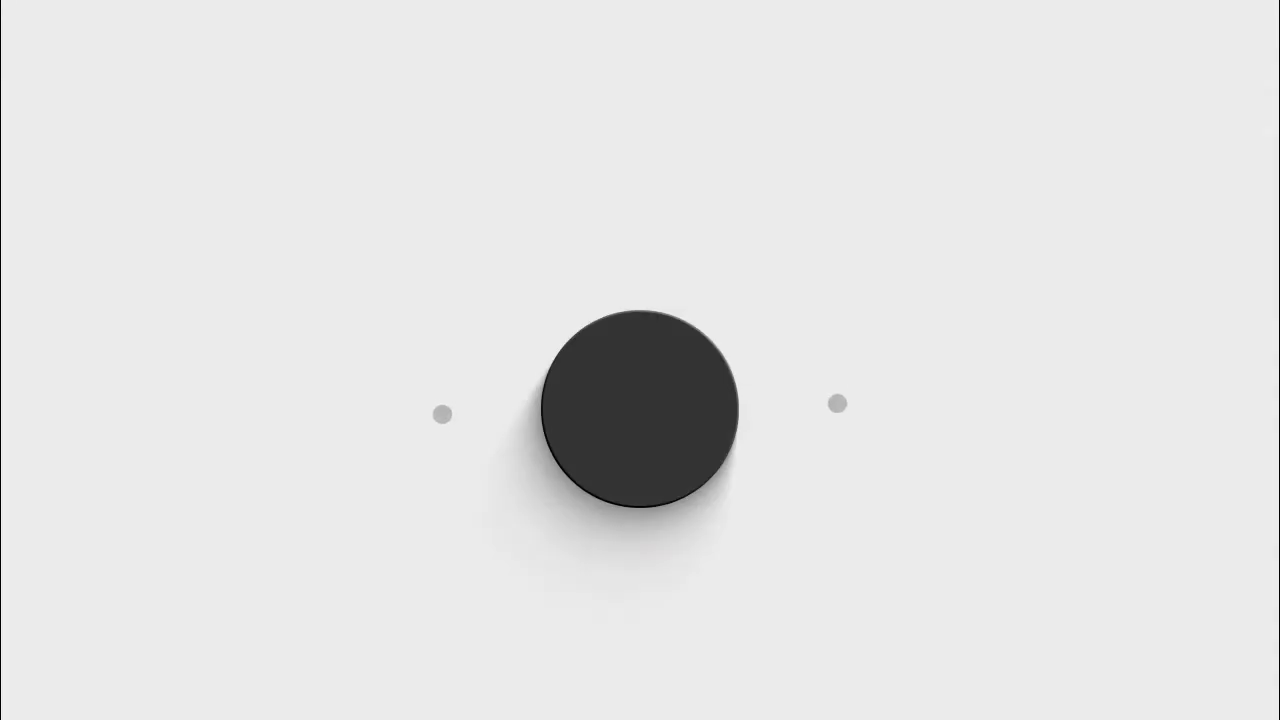